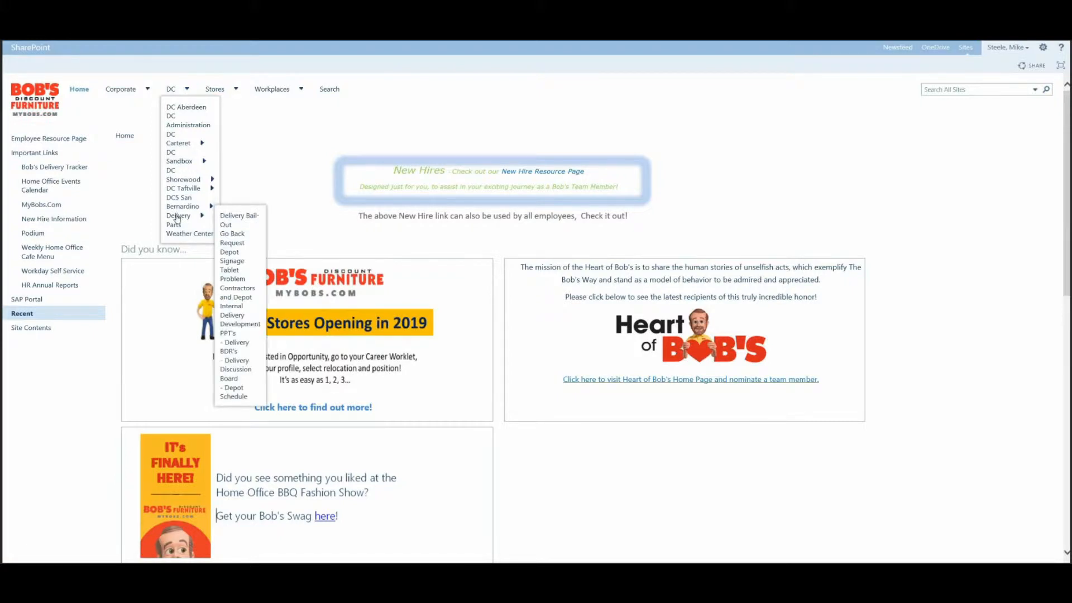
Open the Delivery area's Go Back Requests list and start a new Standard View for it
left_click(177, 217)
left_click(51, 155)
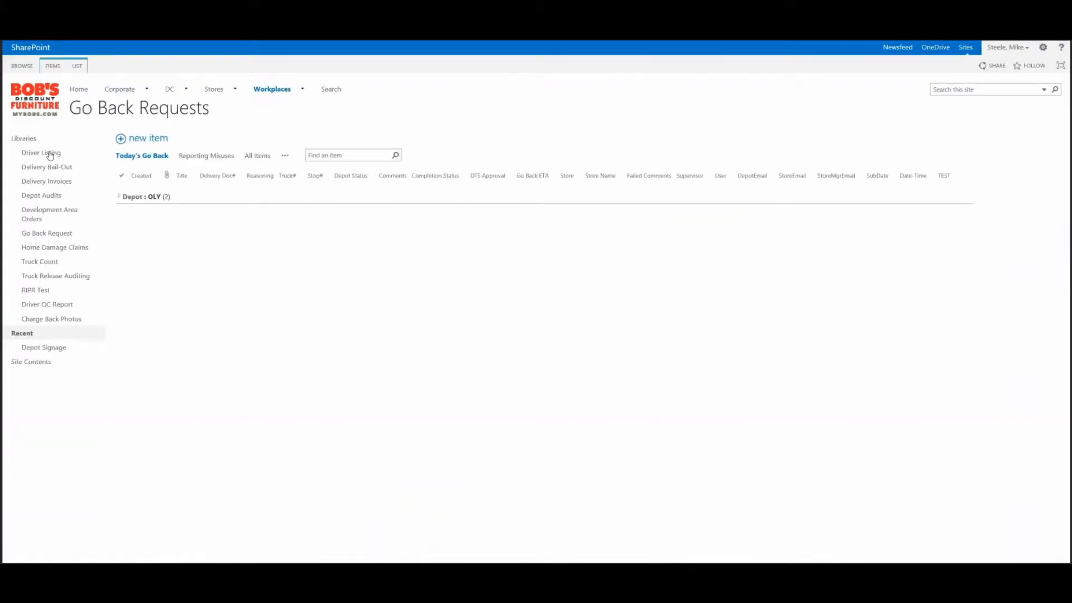
left_click(284, 160)
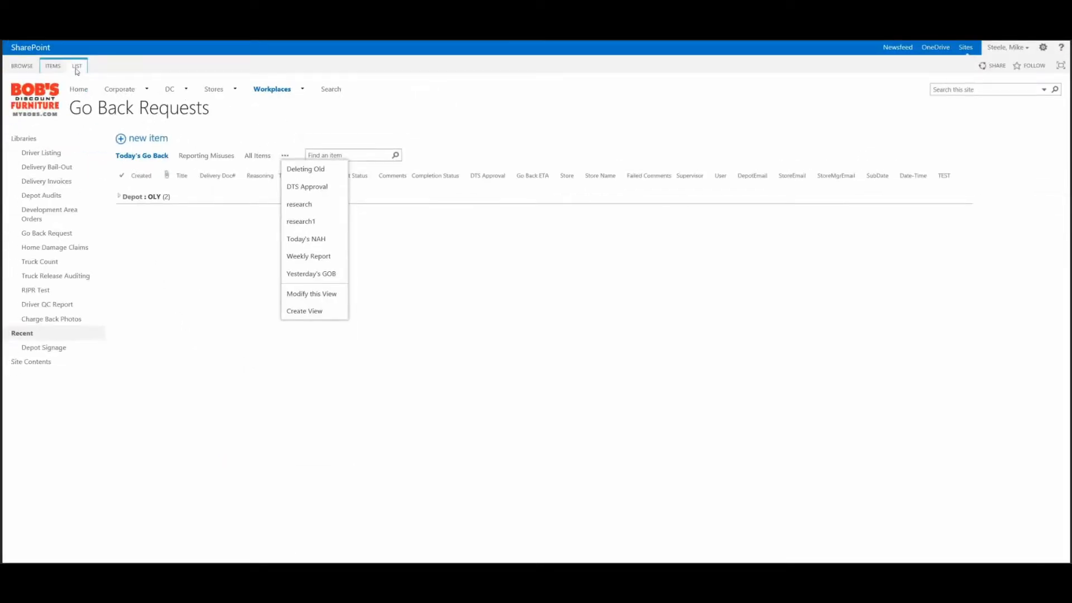
left_click(77, 67)
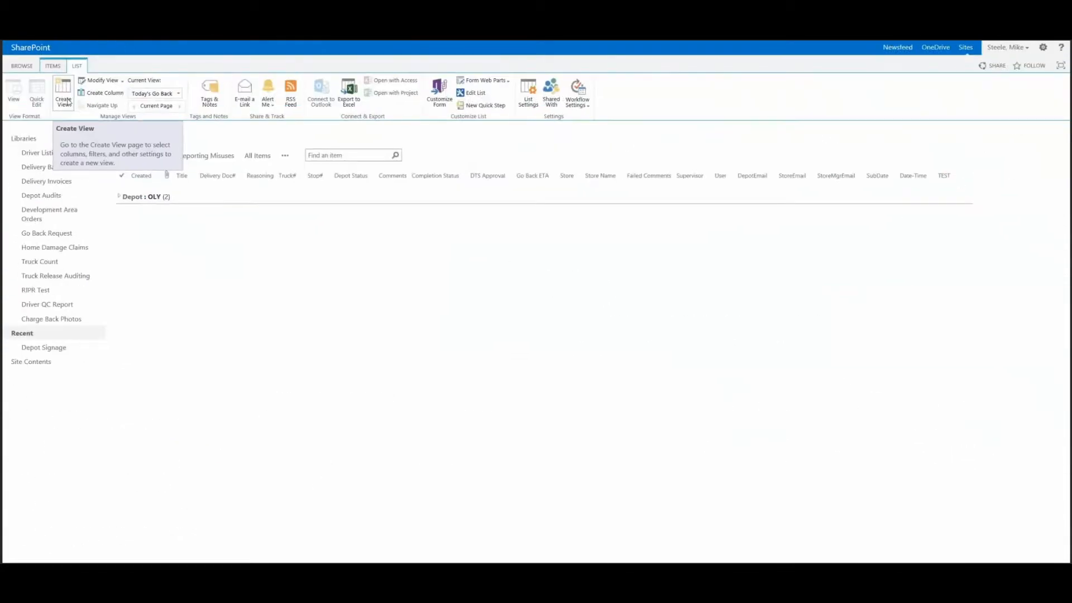
left_click(256, 269)
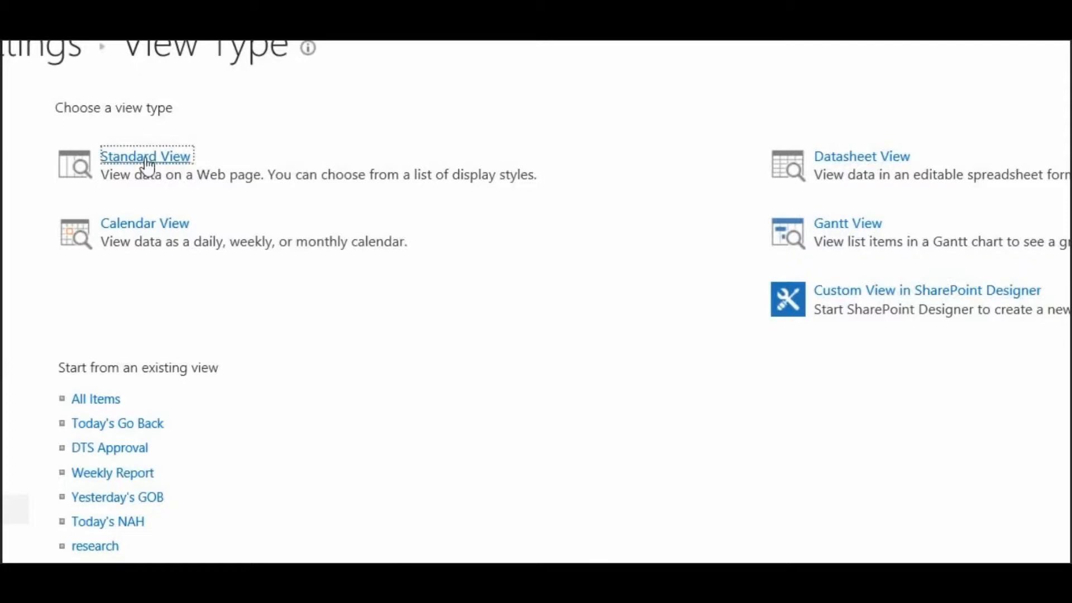
left_click(146, 158)
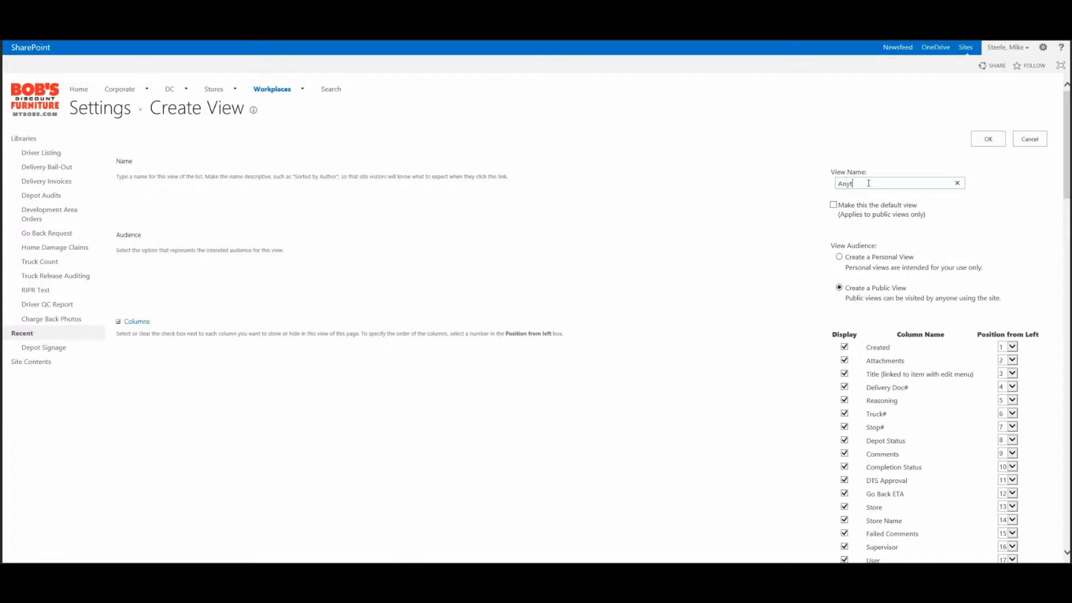
Name the new view Anything and make it a personal view
type("hing")
scroll(806, 224, "down", 1)
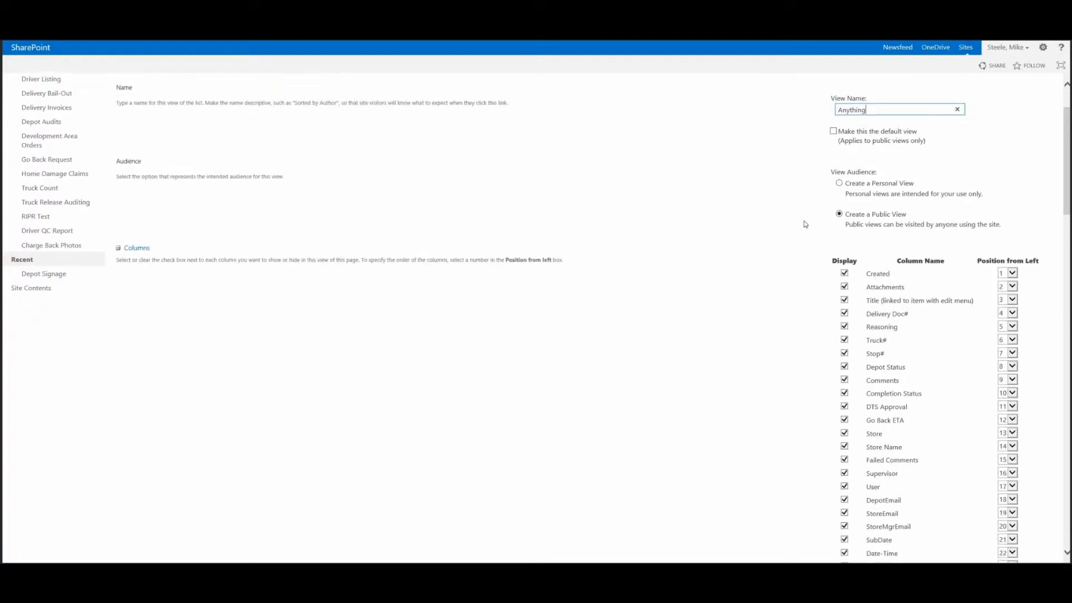
left_click(839, 183)
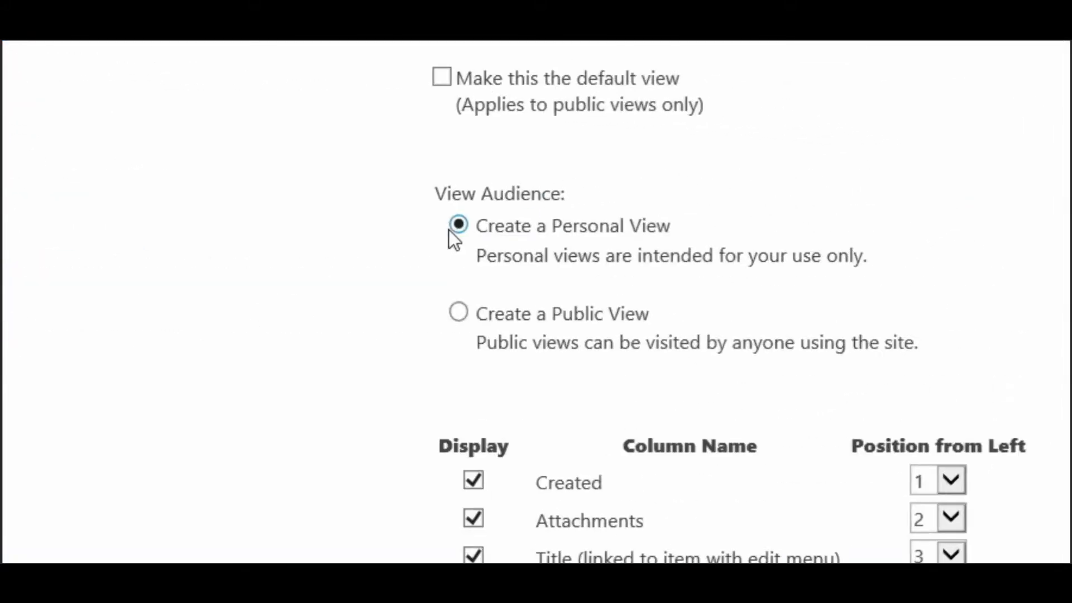
Review the view's column display options and the position-from-left choices
scroll(336, 250, "down", 2)
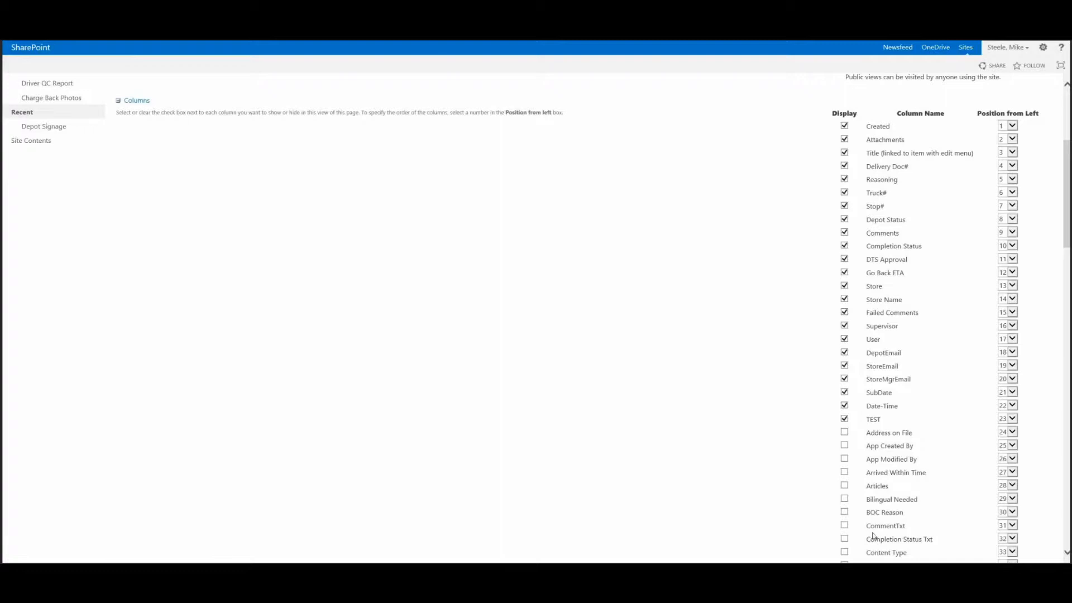
left_click(844, 247)
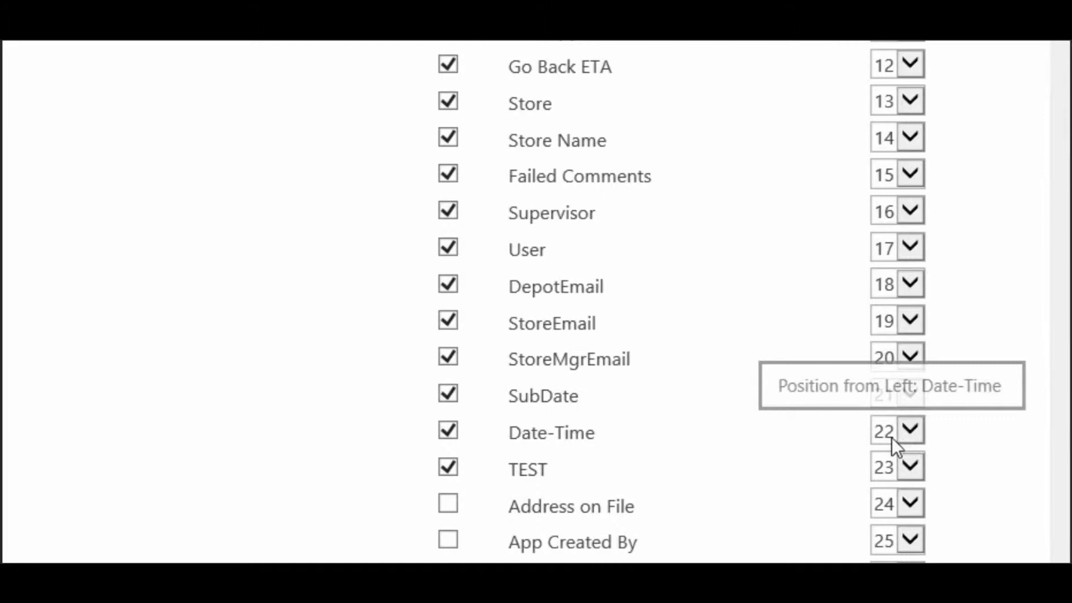
left_click(892, 438)
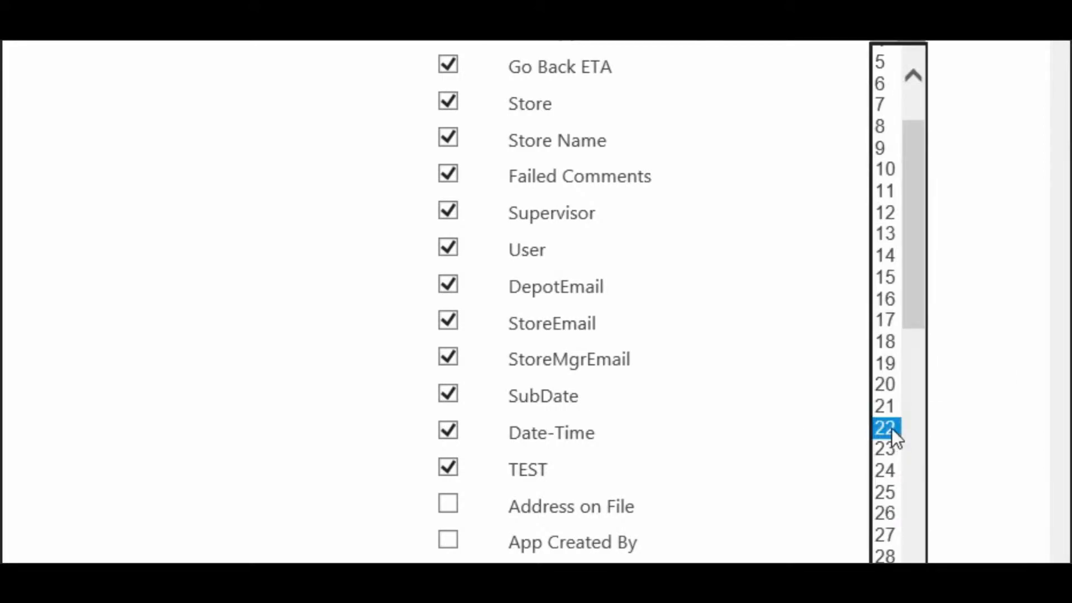
left_click(892, 428)
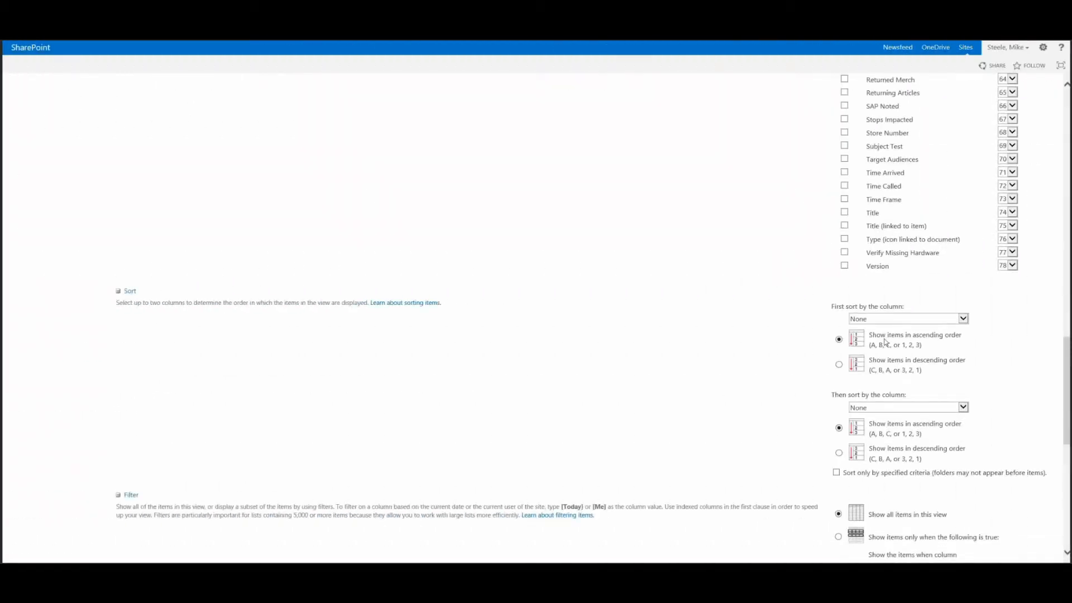
Examine the columns offered for the first sort level, keeping None
scroll(729, 285, "down", 2)
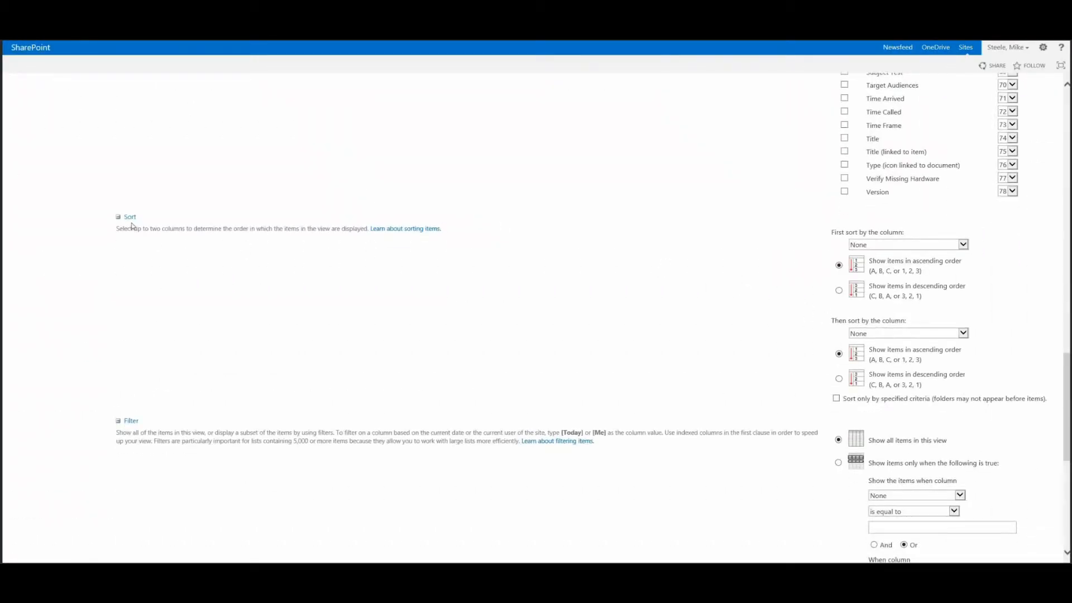
left_click_drag(112, 218, 148, 220)
left_click(772, 112)
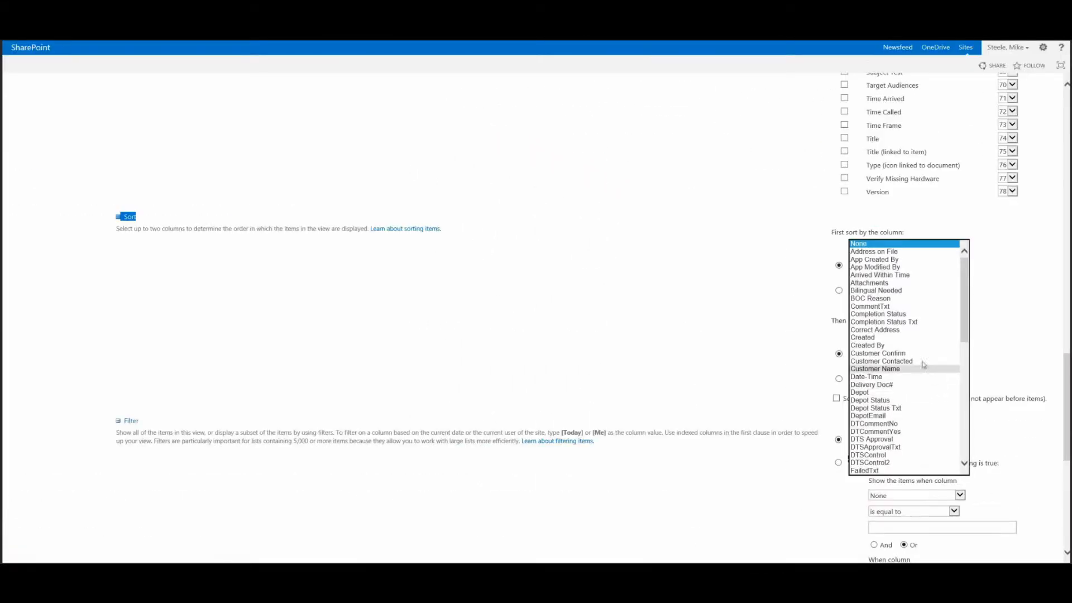
scroll(916, 346, "down", 6)
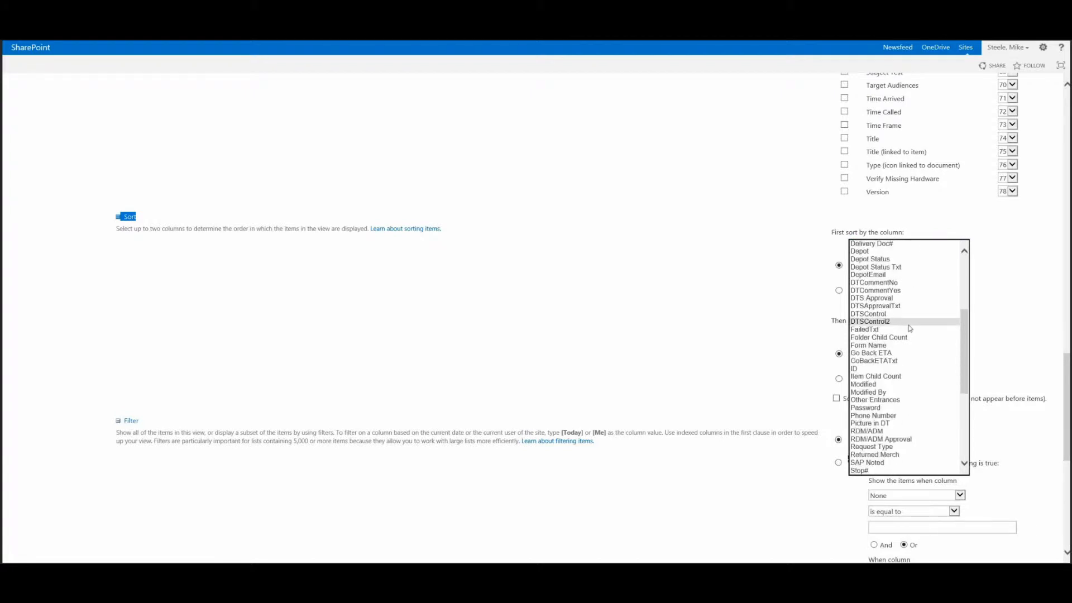
scroll(911, 329, "down", 4)
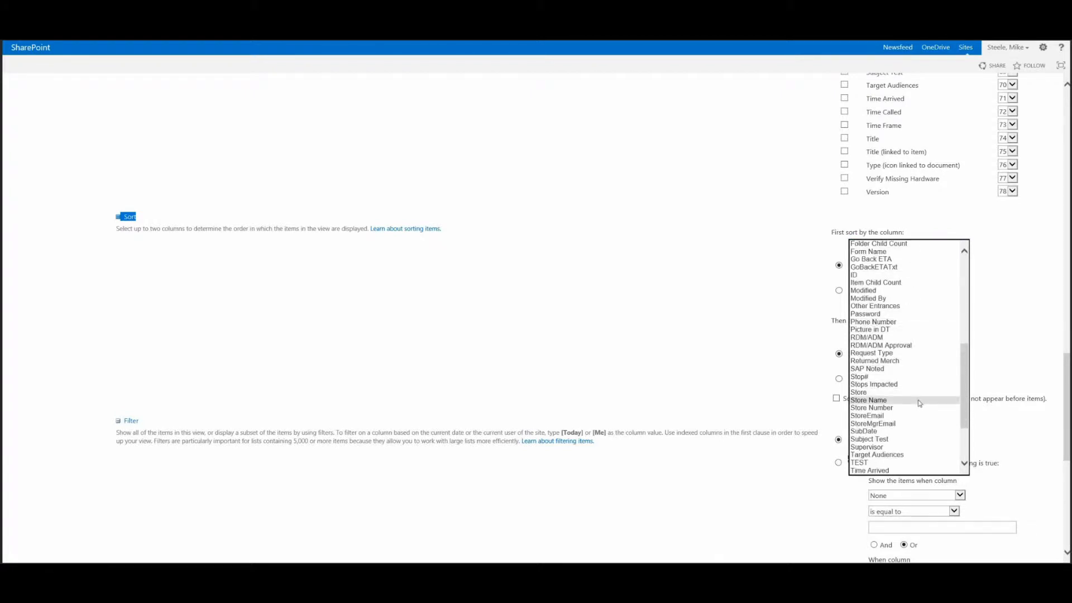
scroll(920, 402, "up", 10)
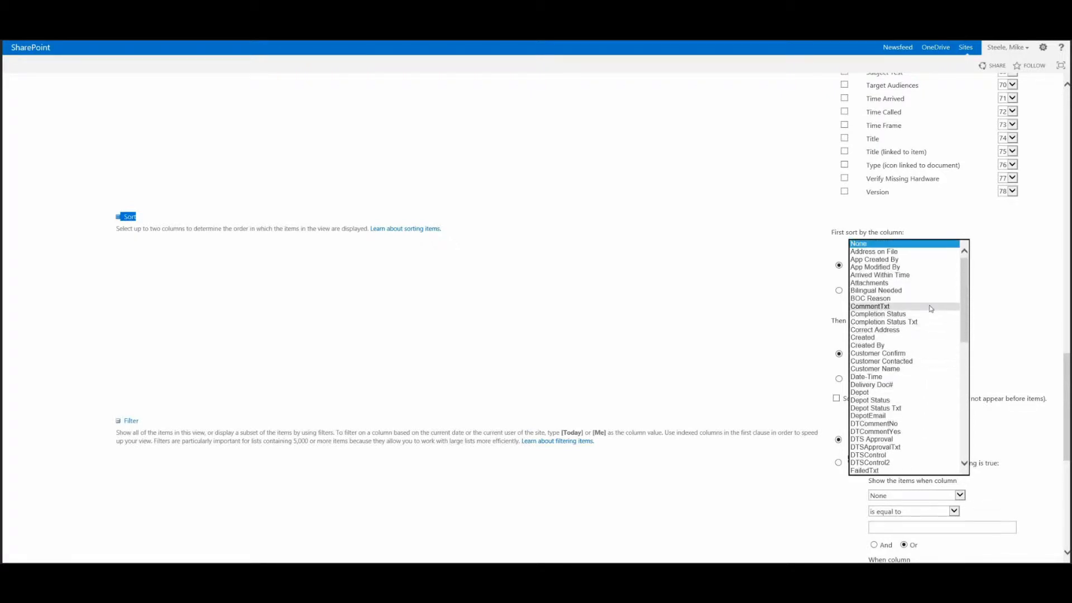
left_click(938, 244)
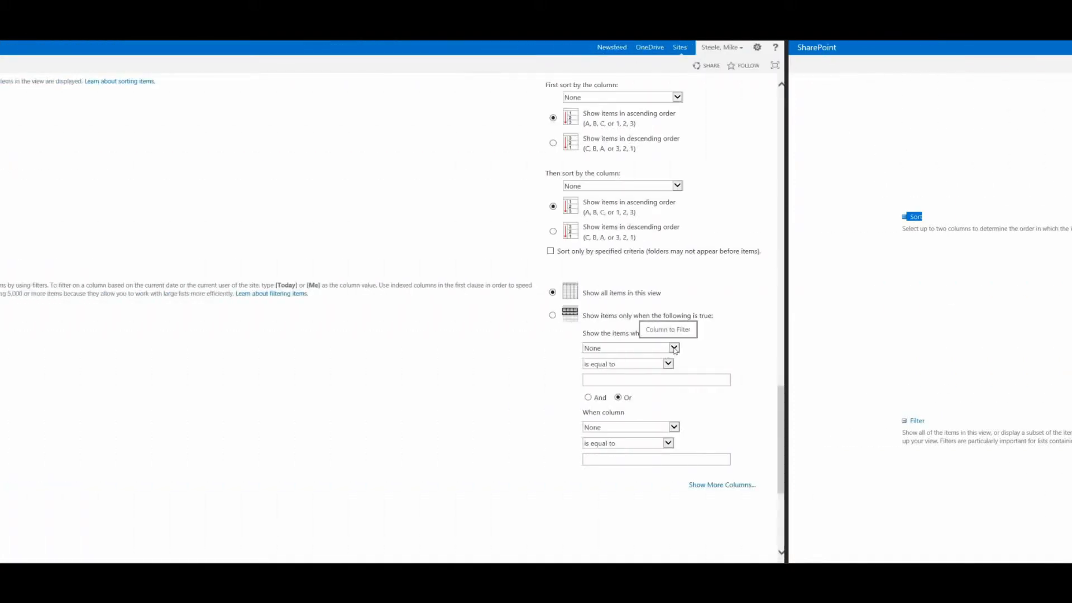
Filter the view on the Truck# column with the "is equal to" operator
left_click(898, 291)
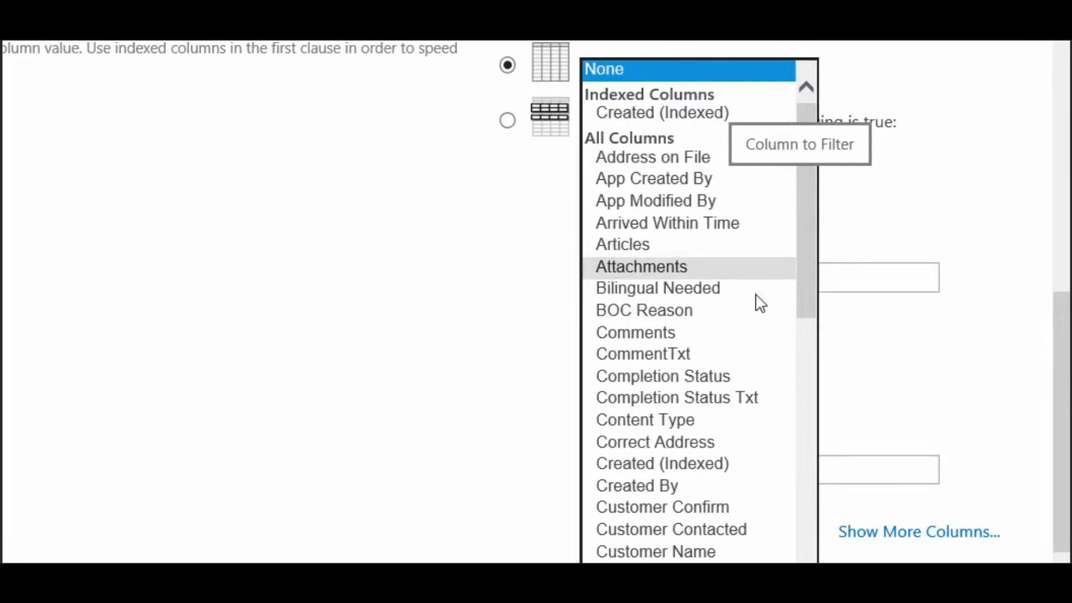
scroll(742, 277, "down", 4)
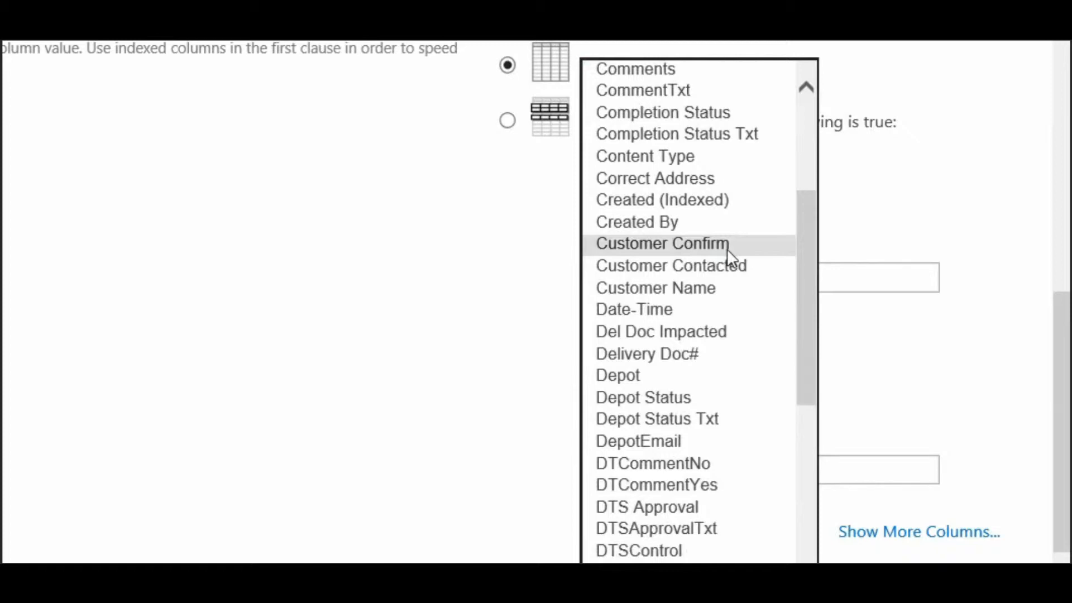
scroll(727, 249, "down", 12)
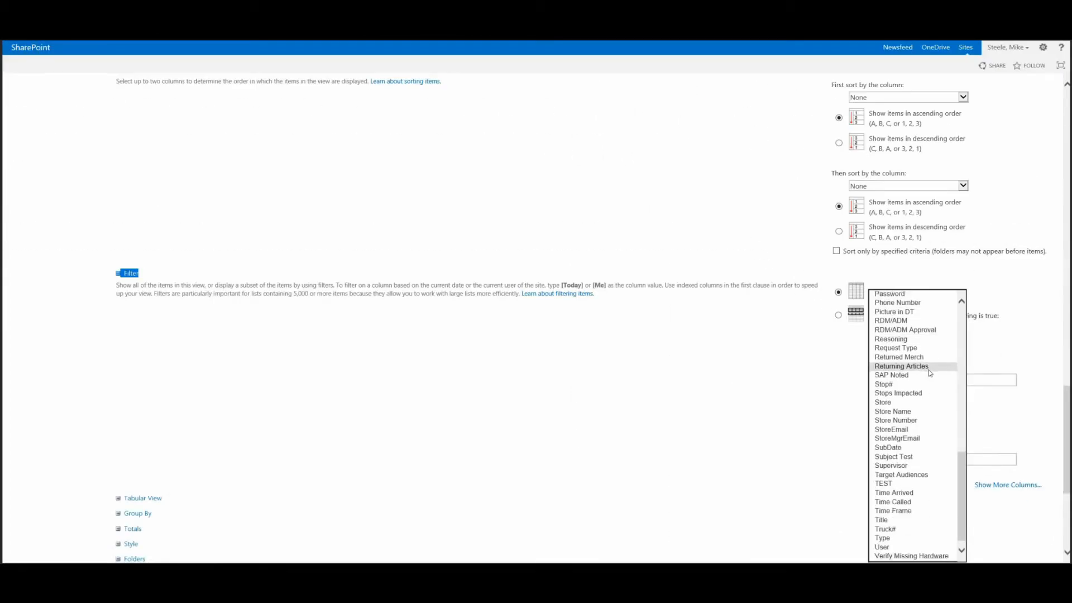
scroll(929, 369, "down", 1)
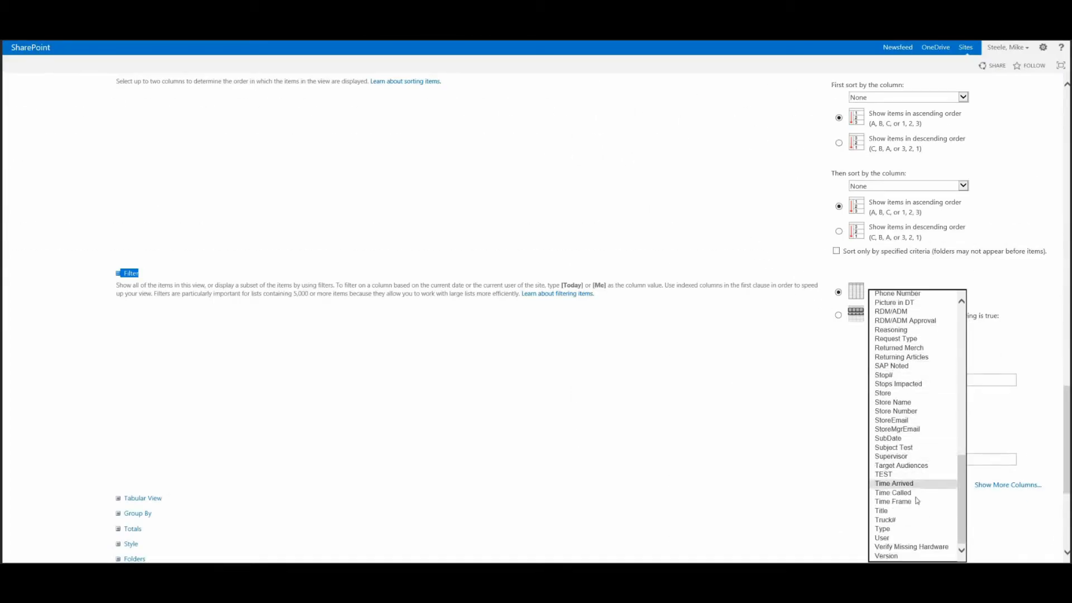
left_click(913, 521)
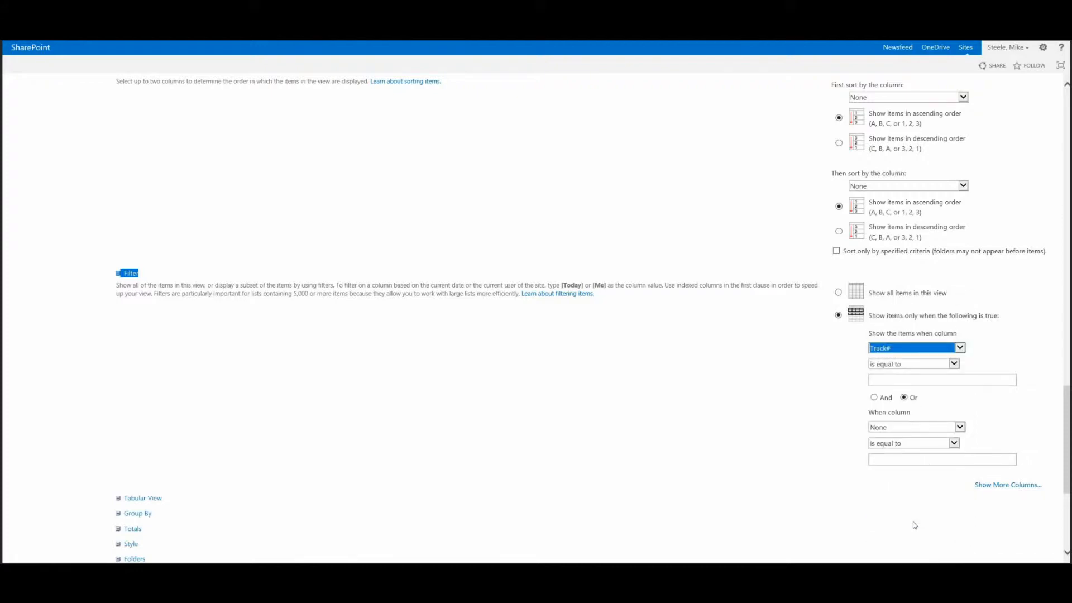
left_click(923, 364)
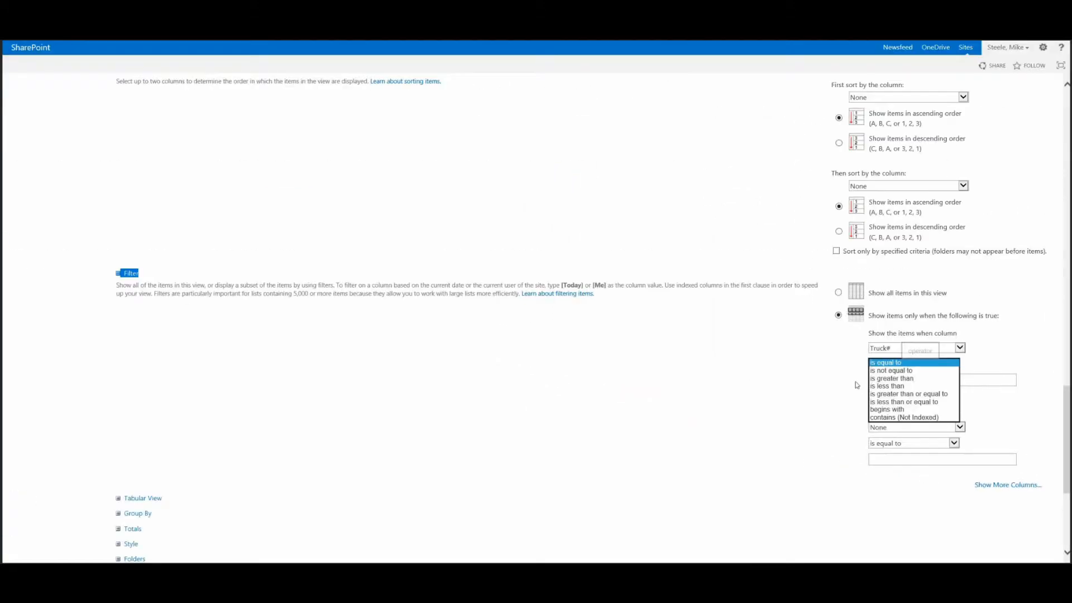
left_click(854, 377)
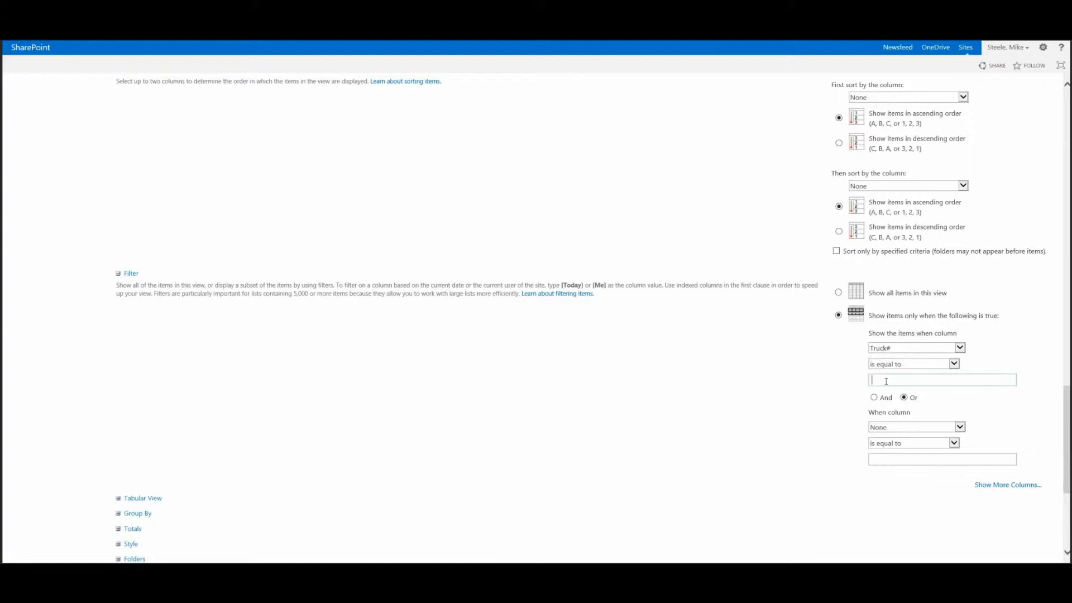
Enter [Today] as the comparison value of the Truck# filter
left_click(870, 381)
left_click_drag(561, 285, 609, 286)
left_click(878, 381)
type("[")
type("To")
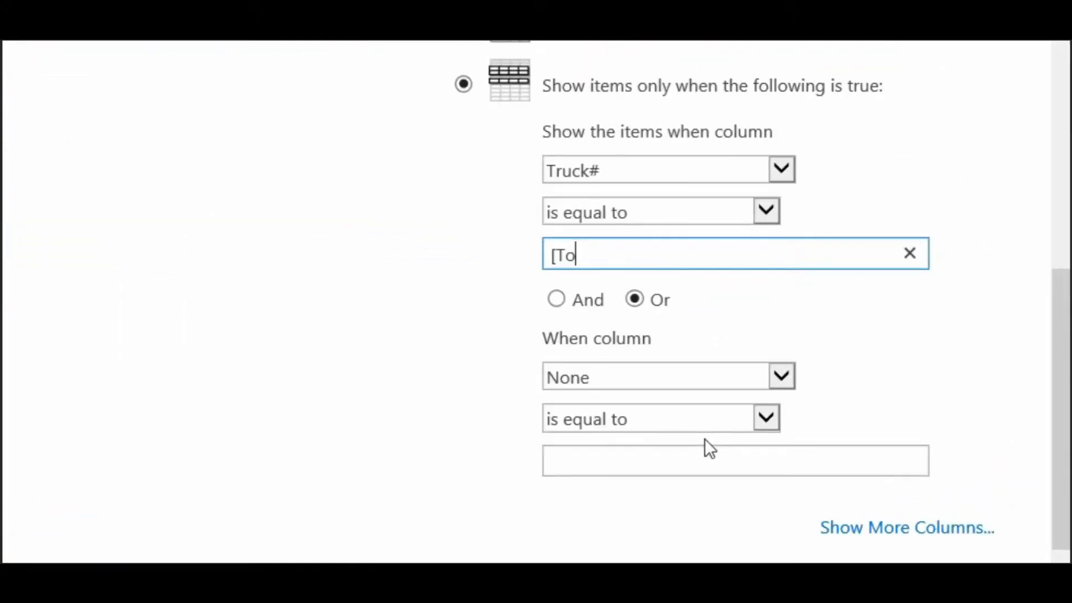
type("day]")
left_click(503, 343)
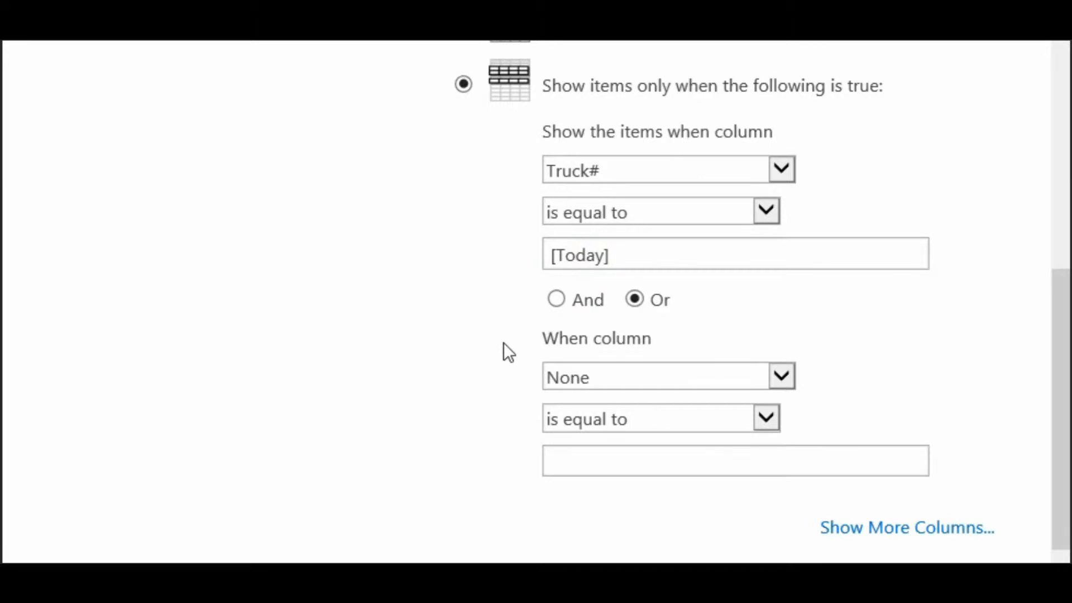
Try a date offset such as [Today]-14 in the Truck# filter value and clear the value
left_click(642, 255)
type("-14")
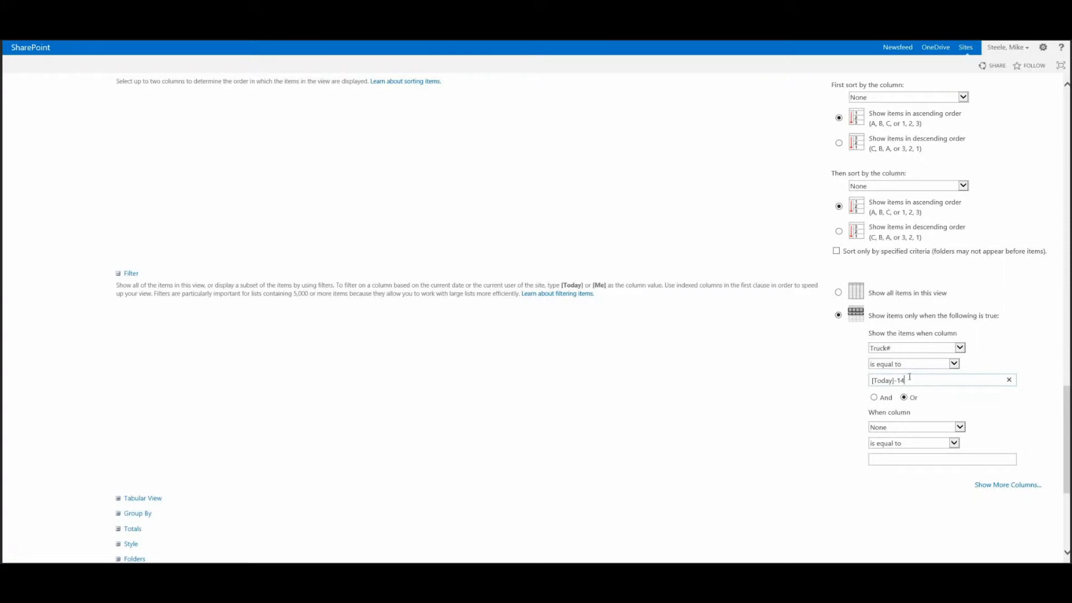
key("BackSpace")
key("BackSpace")
type("2")
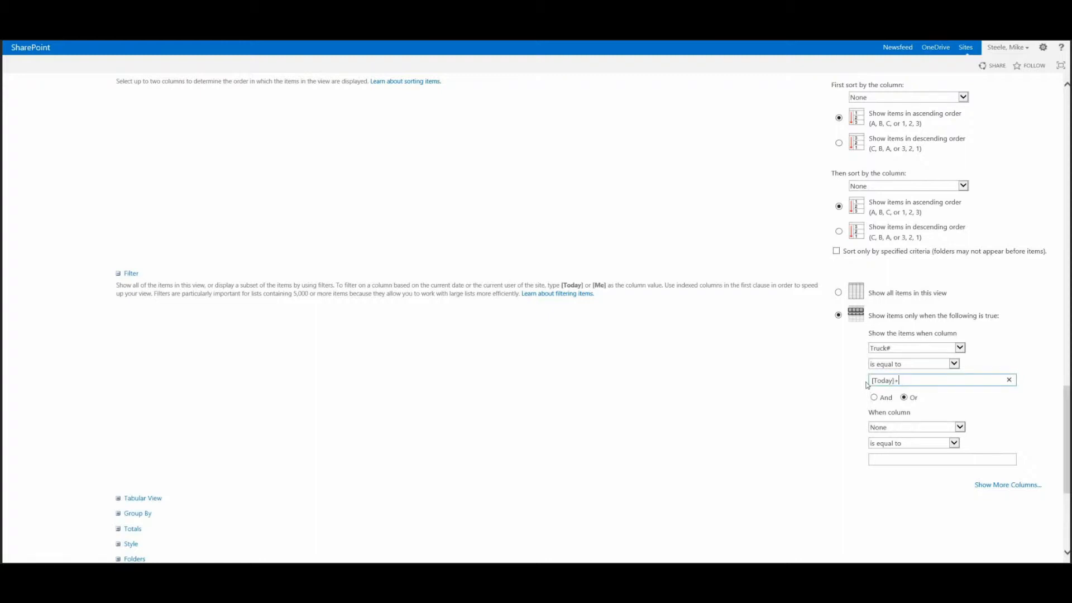
key("BackSpace")
key("BackSpace")
key("BackSpace")
key("BackSpace")
Join the first two filter conditions with And and add two more condition rows to the filter
left_click(875, 398)
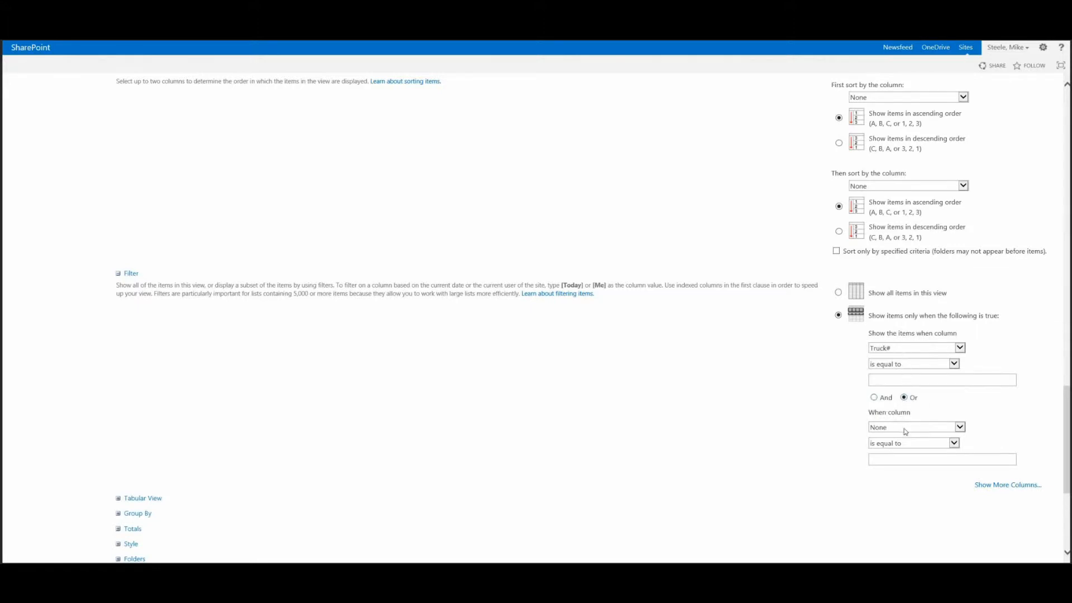
left_click(875, 397)
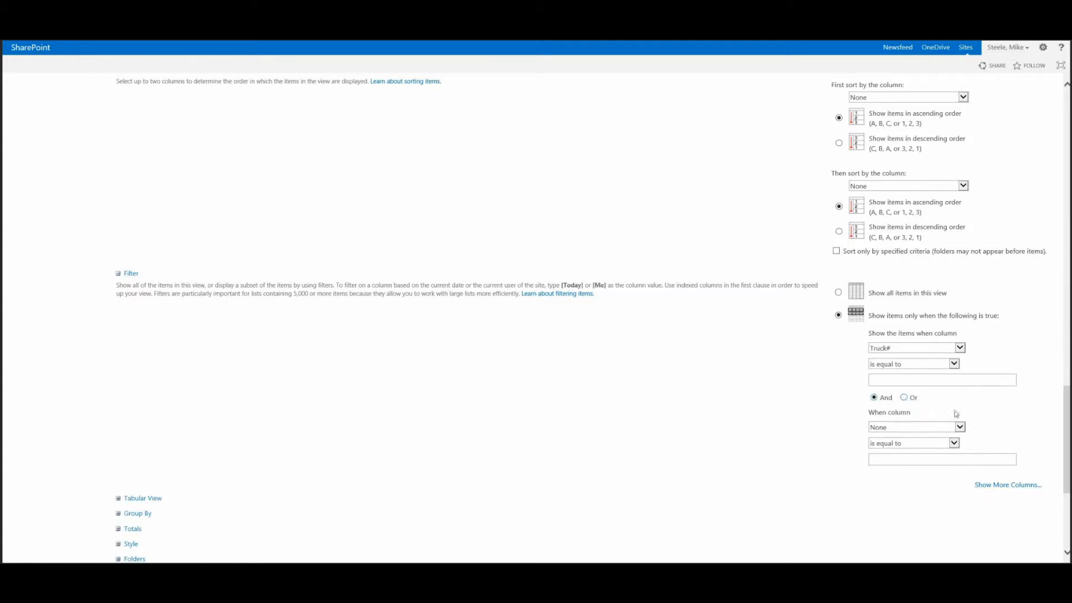
left_click(992, 485)
scroll(993, 488, "down", 3)
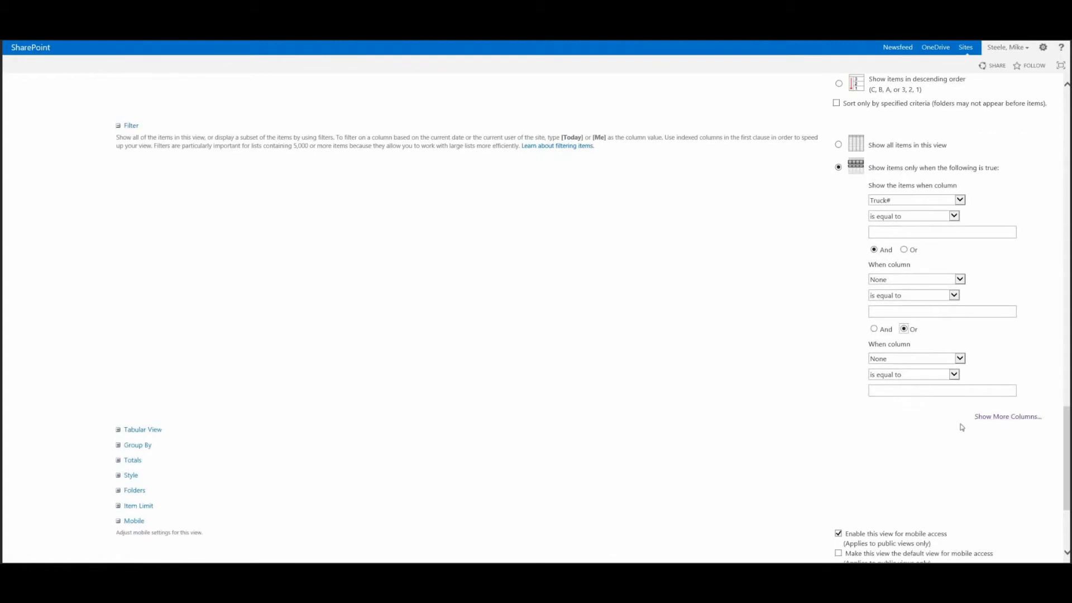
left_click(981, 419)
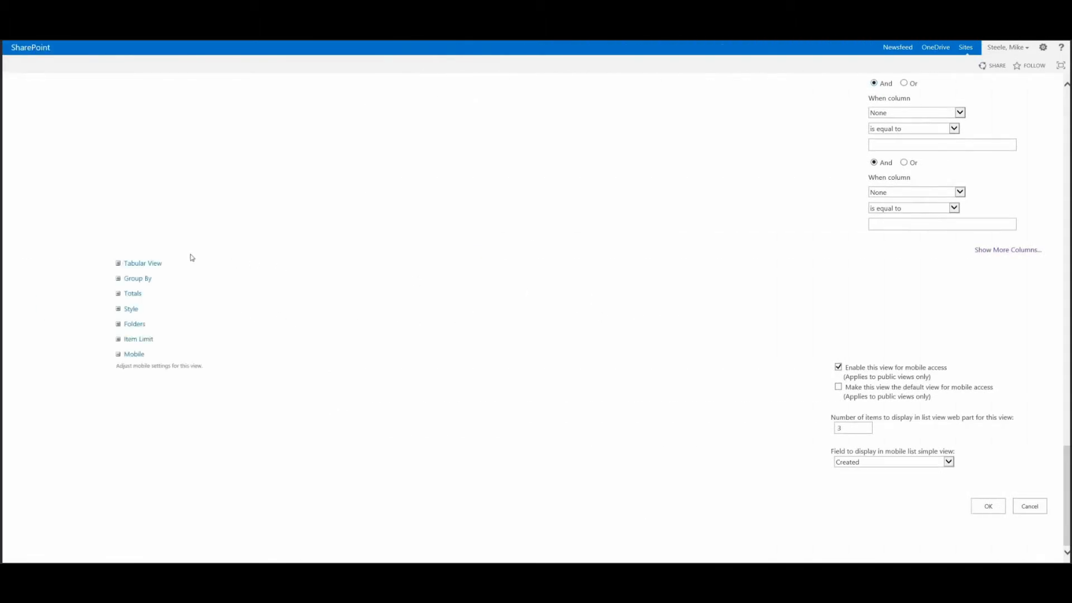
Examine the Tabular View setting for individual item checkboxes and collapse the section
left_click(118, 264)
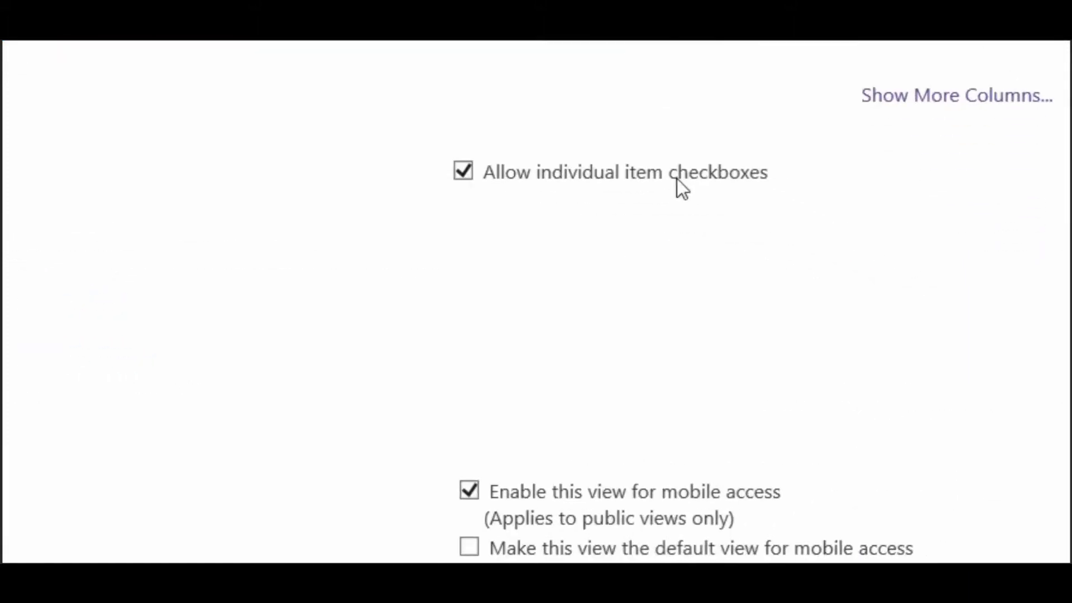
double_click(677, 178)
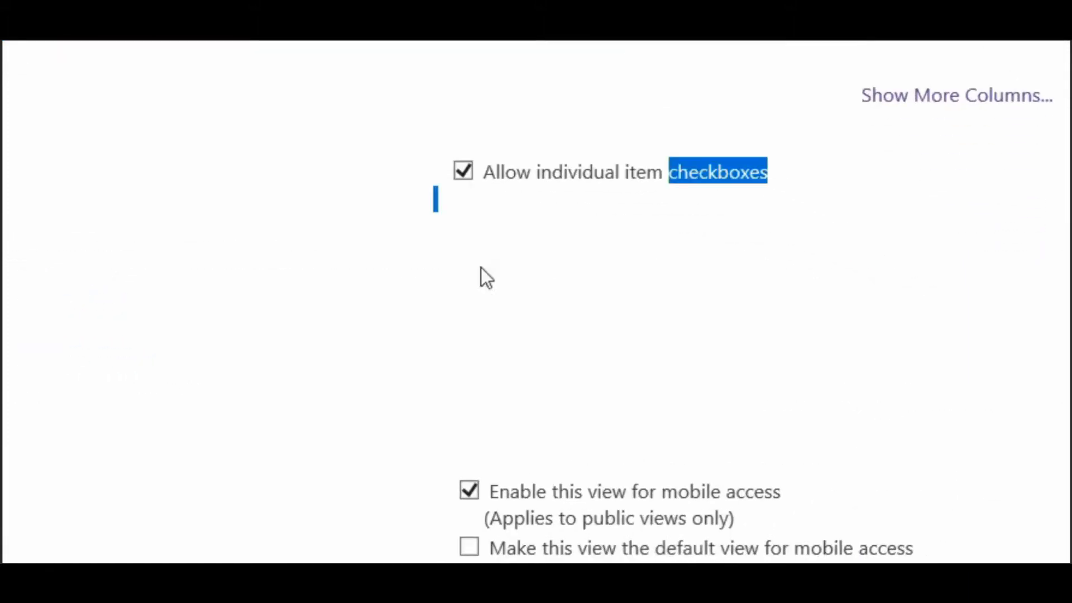
left_click(311, 193)
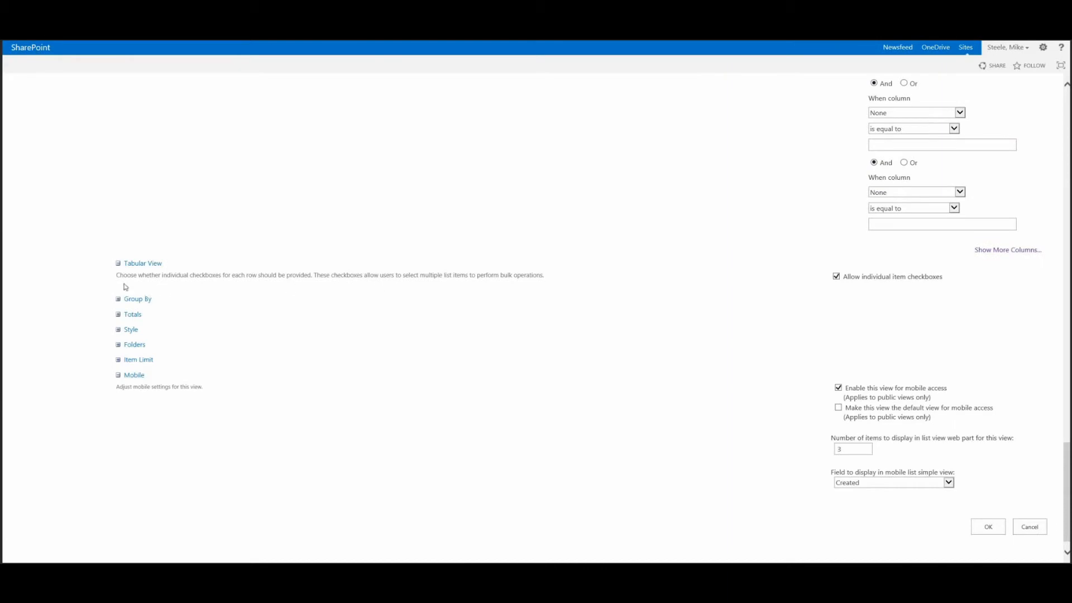
left_click(119, 264)
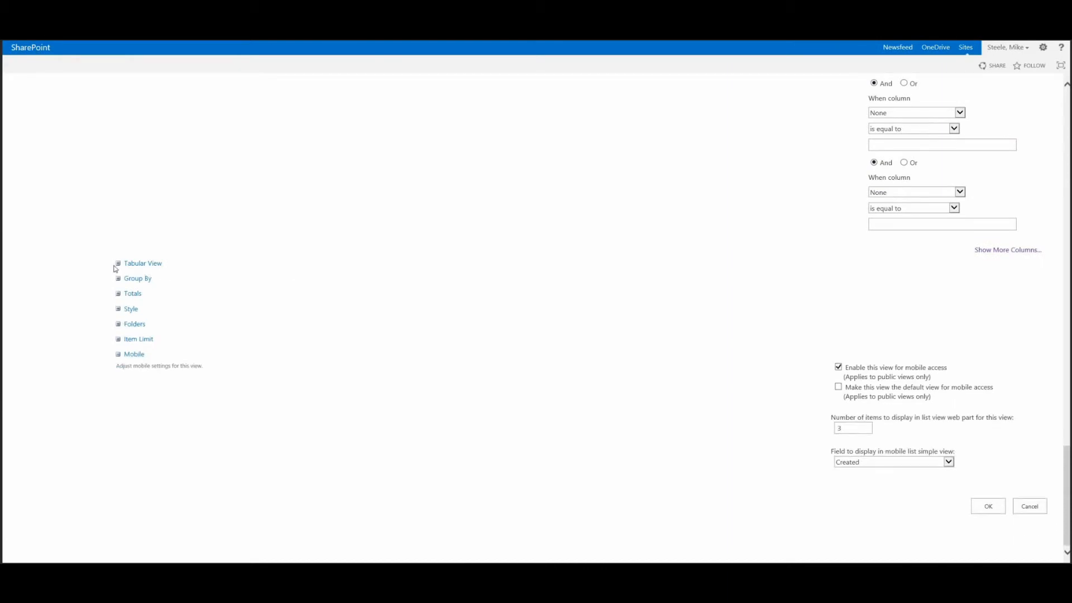
Examine the columns offered for the first and second grouping levels in the Group By settings
left_click(120, 280)
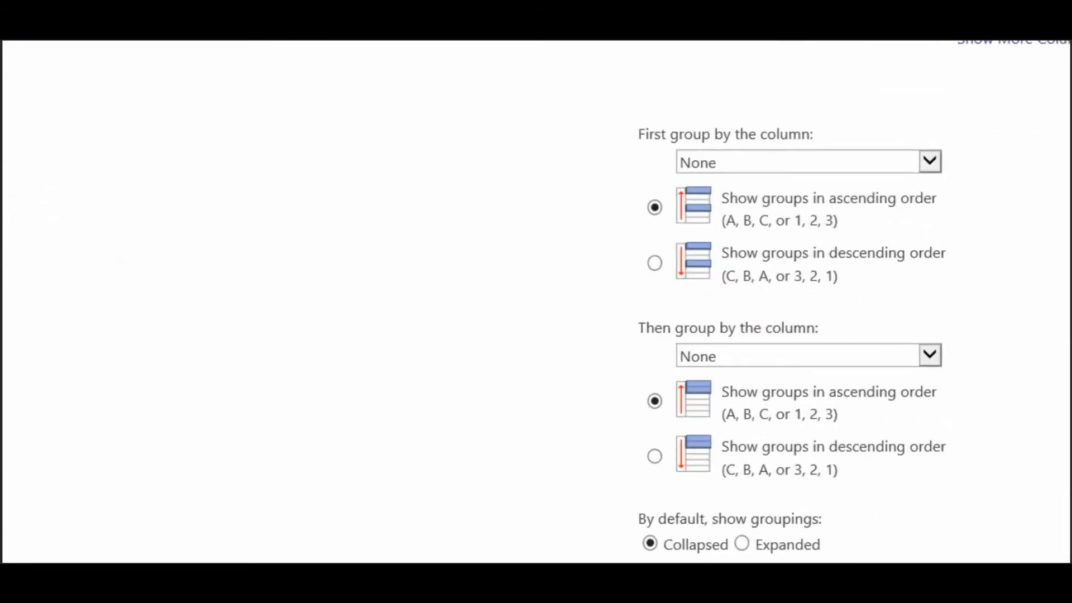
left_click(930, 162)
scroll(931, 257, "down", 8)
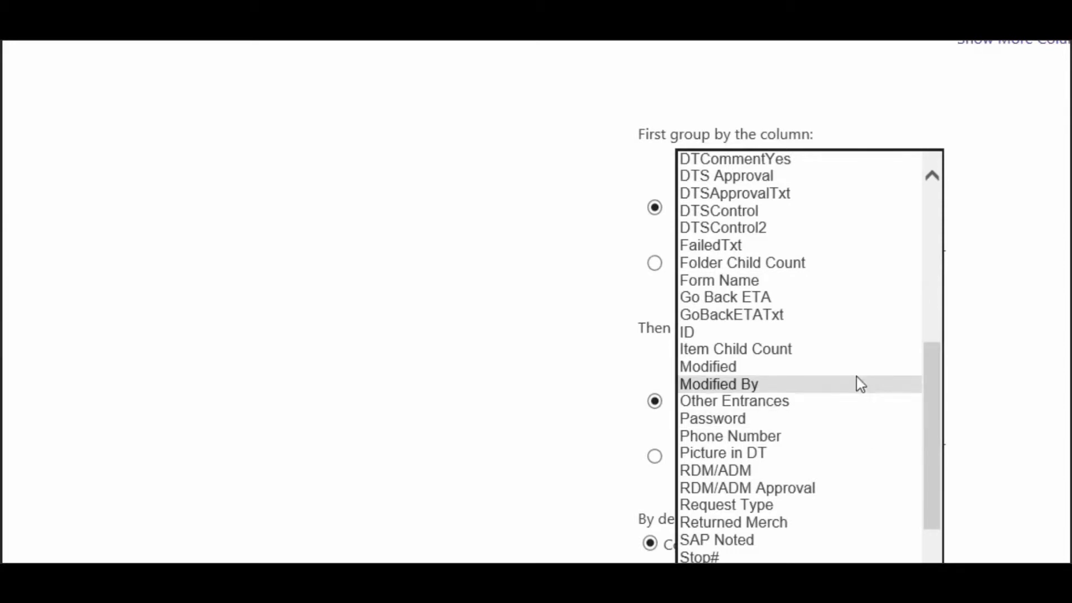
key("Escape")
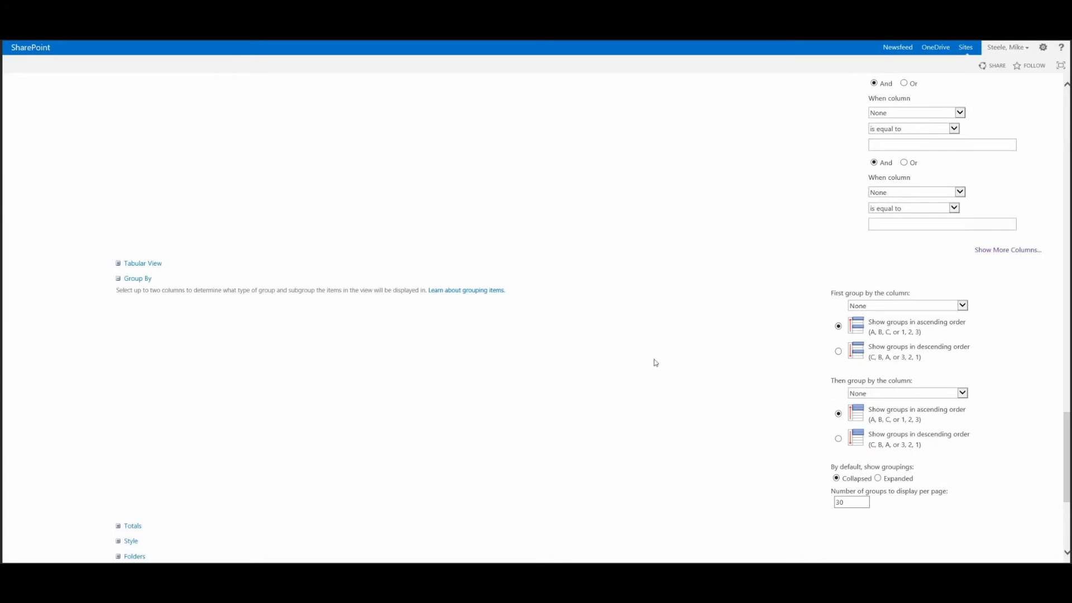
left_click(882, 395)
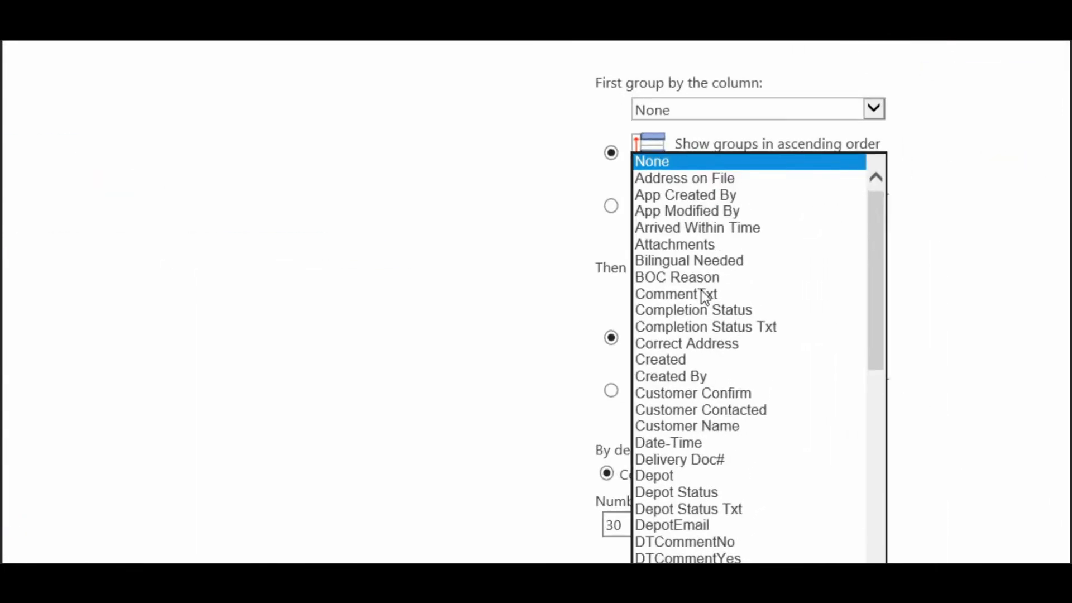
left_click(465, 267)
scroll(465, 268, "down", 2)
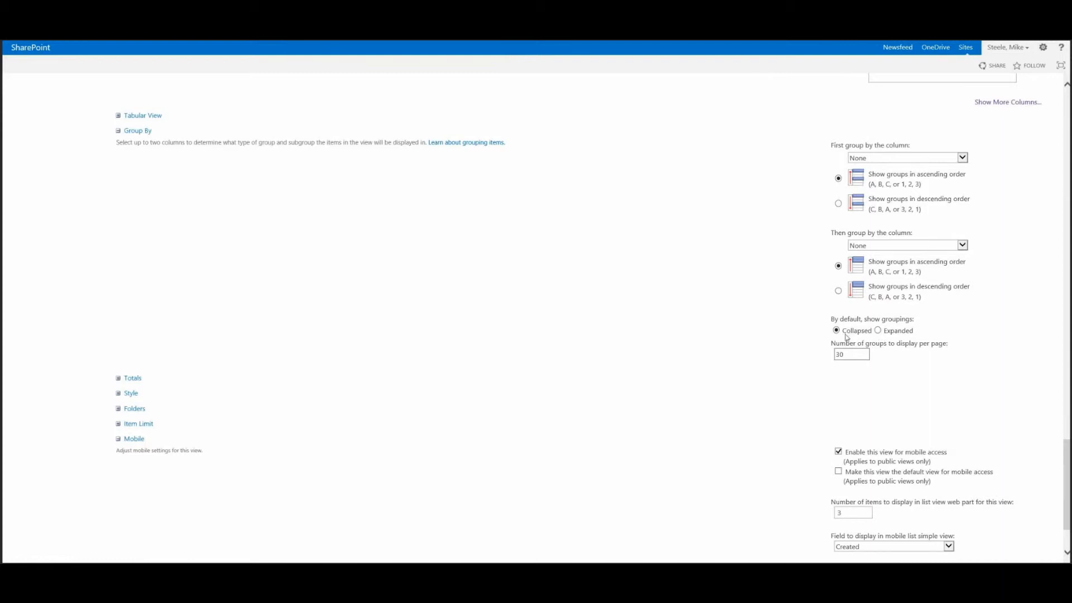
Try showing groupings Expanded by default, return to Collapsed, and close the Group By settings
left_click(879, 330)
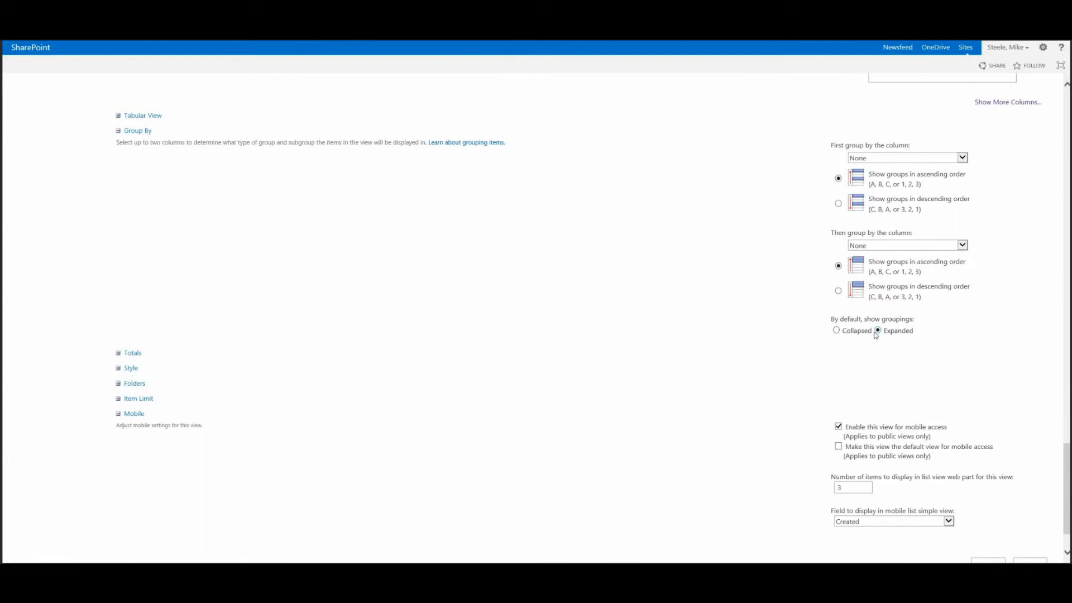
left_click(841, 333)
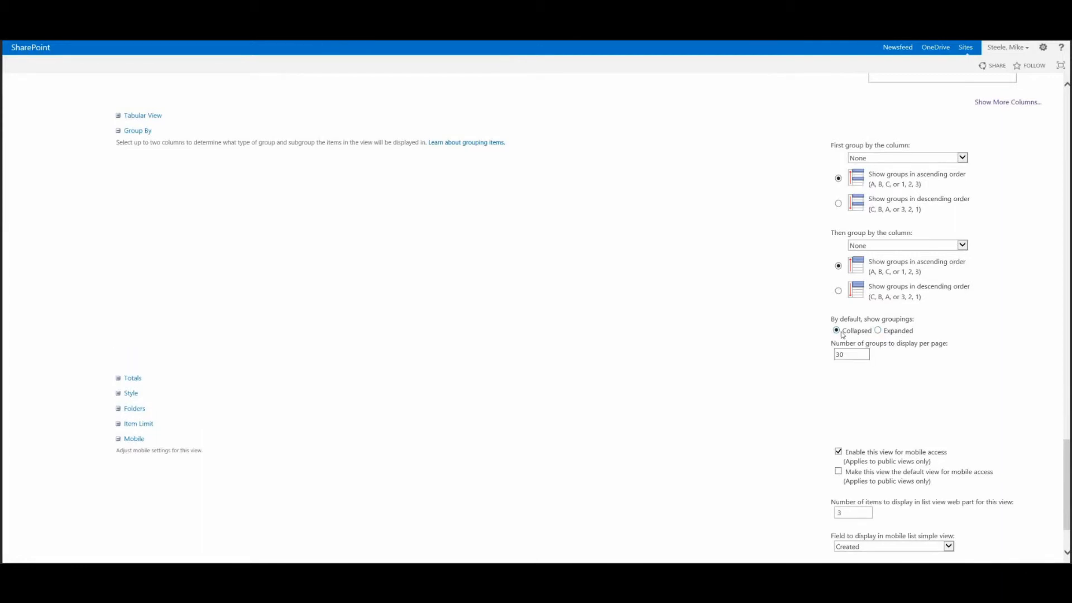
left_click_drag(853, 354, 822, 351)
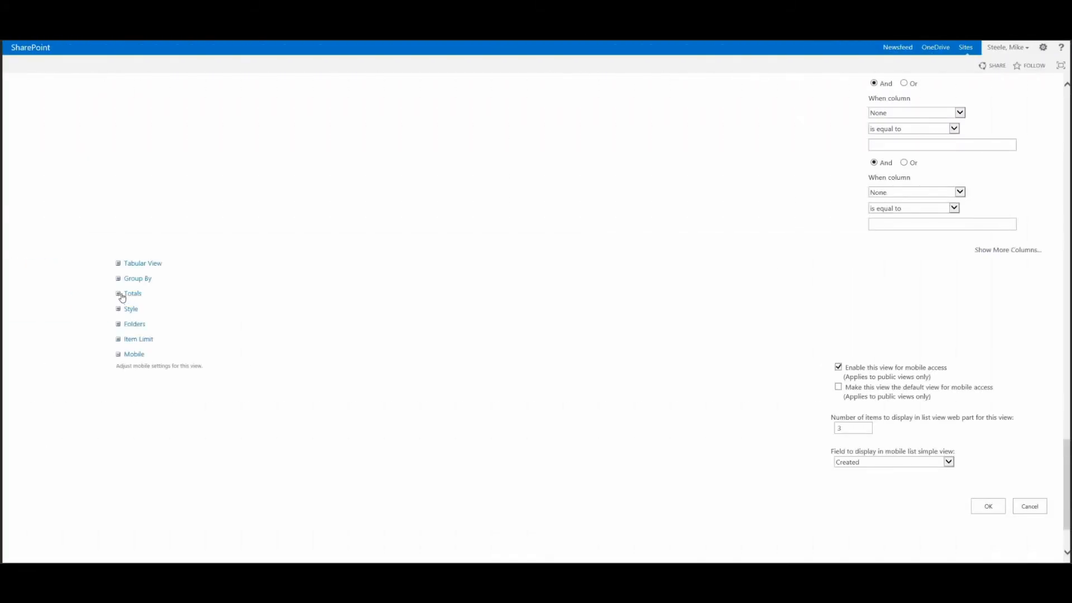
Try a Count total for the Title column in the Totals settings, reset it to None, and collapse the section
left_click(96, 295)
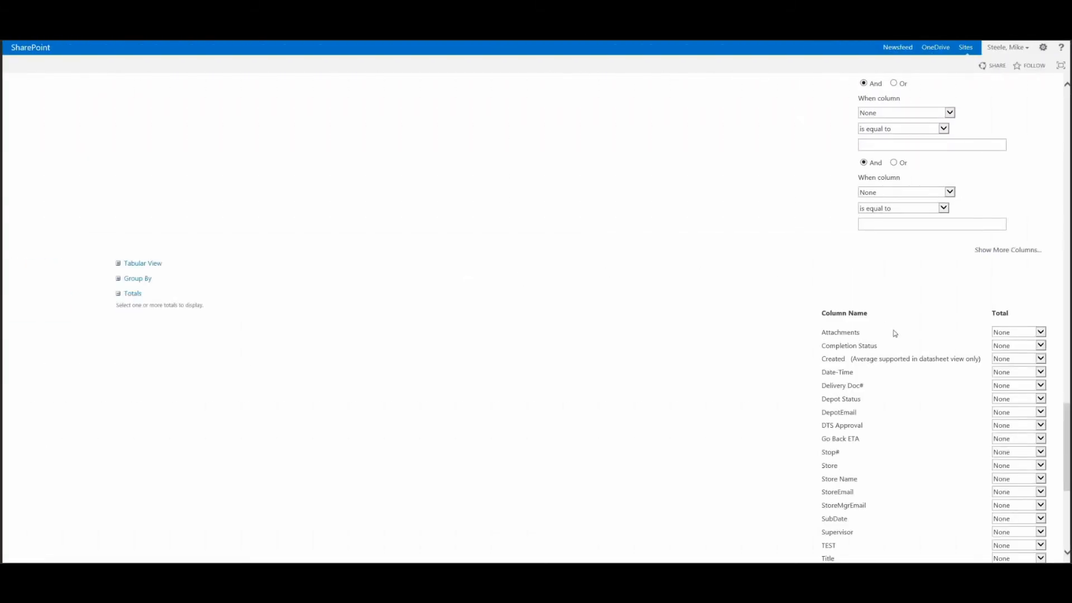
scroll(900, 350, "down", 2)
scroll(900, 356, "down", 2)
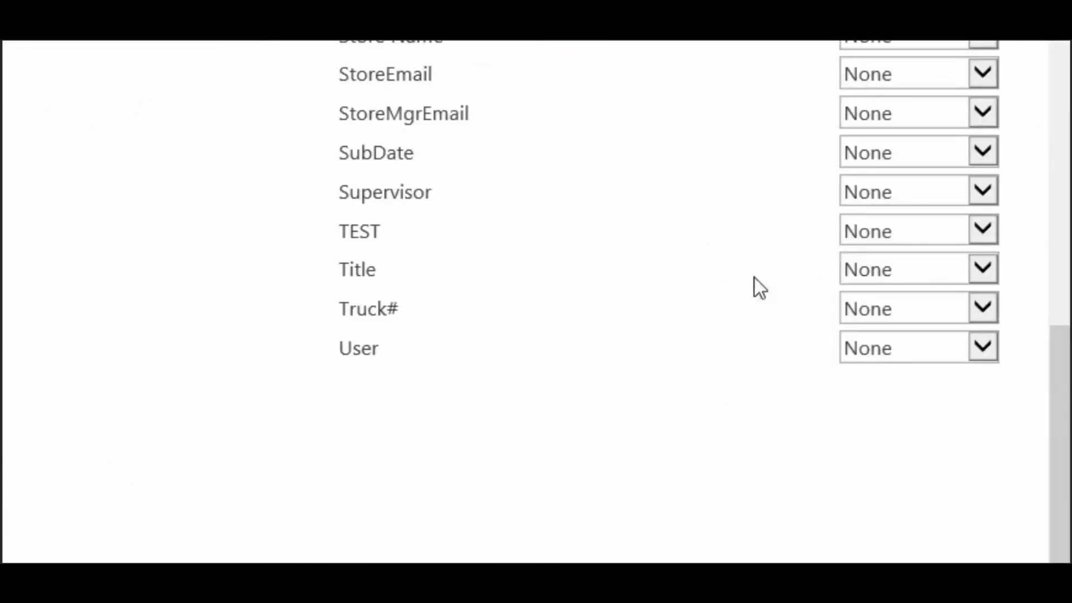
left_click(984, 276)
left_click(894, 312)
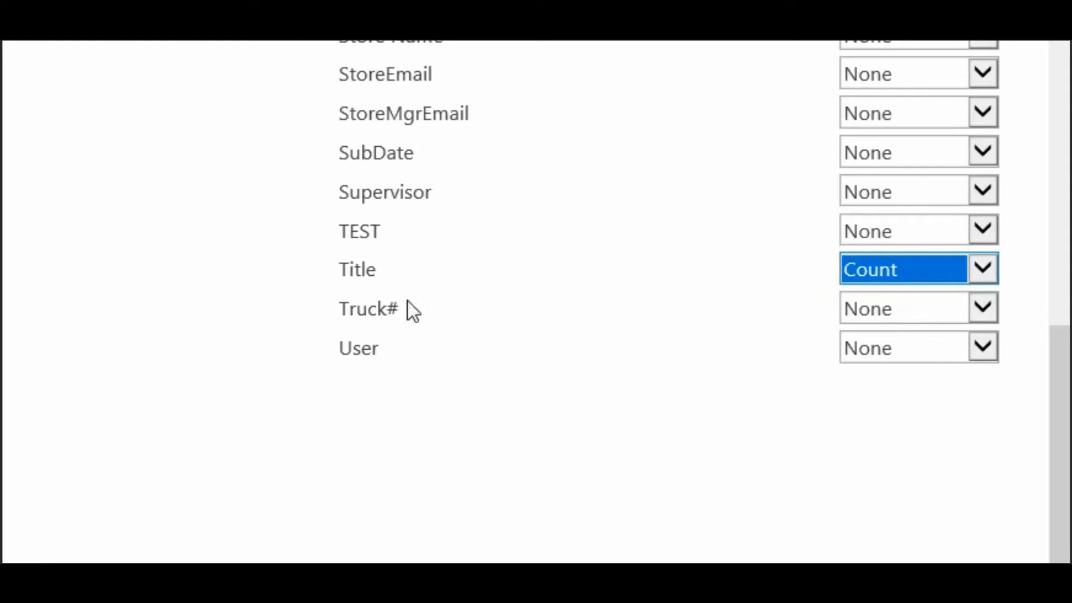
left_click(983, 269)
left_click(973, 247)
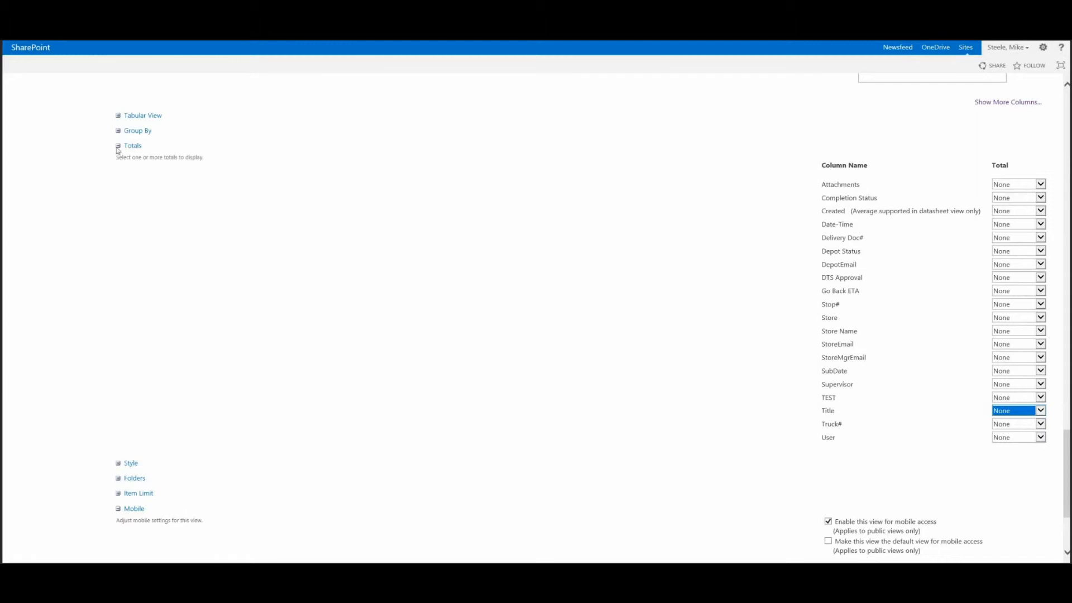
left_click(119, 147)
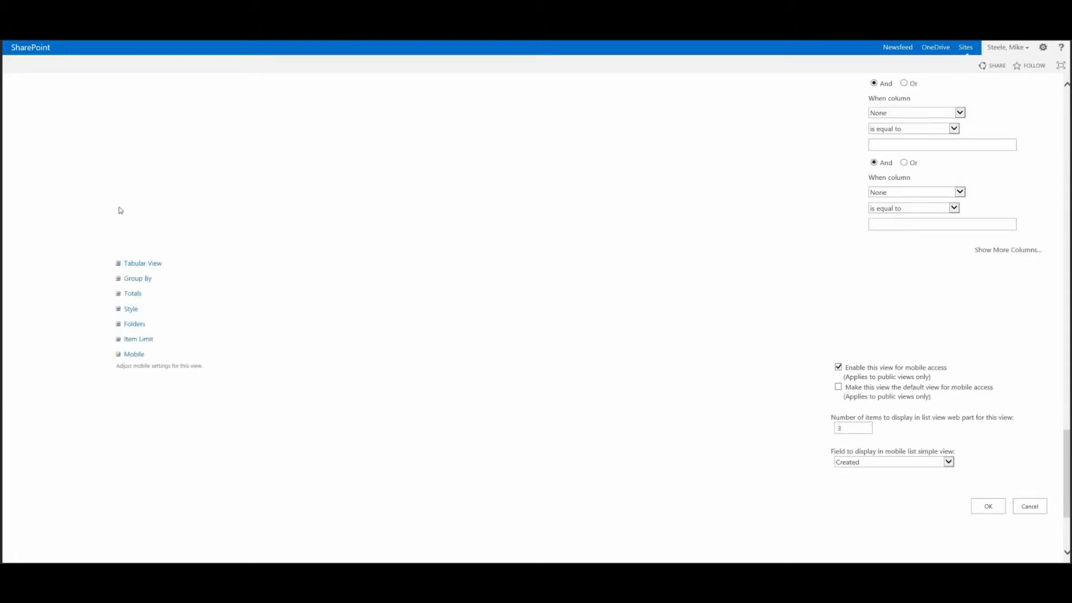
Try the Boxed view style, restore the Default style, and collapse the Style section
left_click(119, 311)
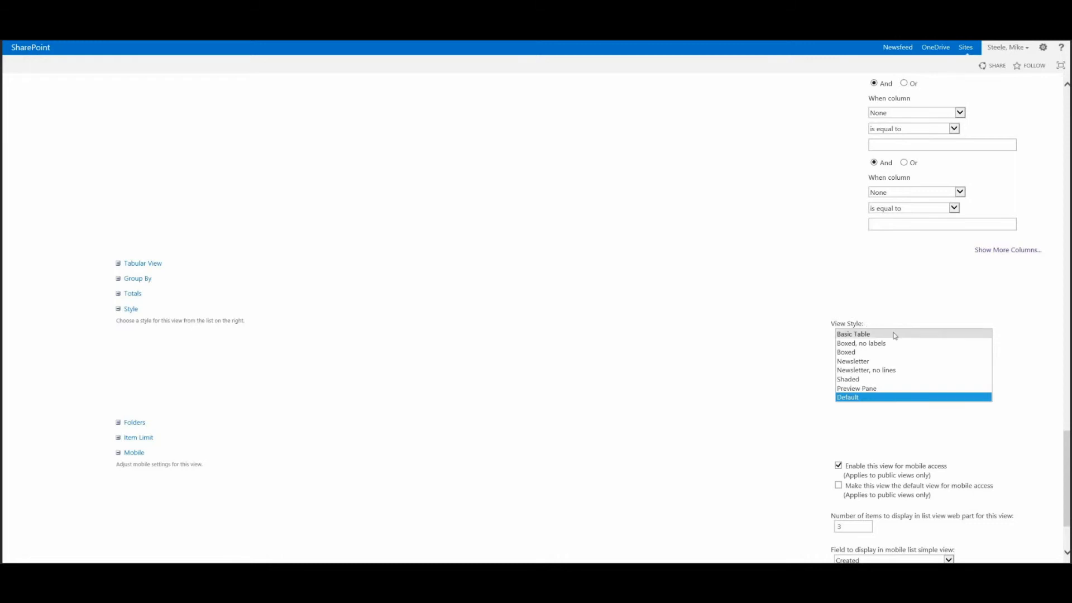
left_click_drag(895, 335, 897, 354)
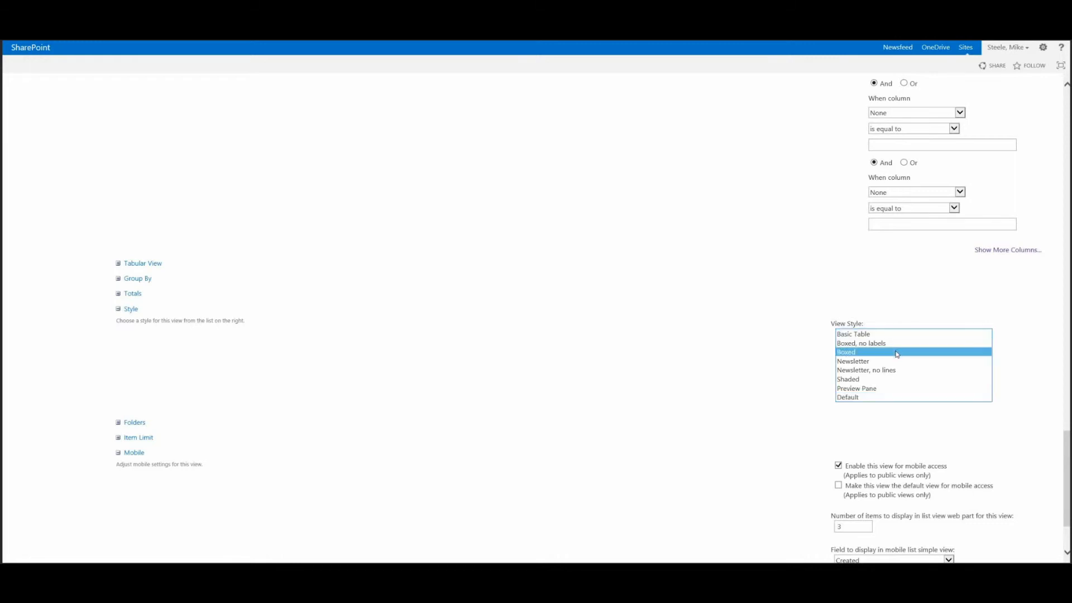
left_click(895, 398)
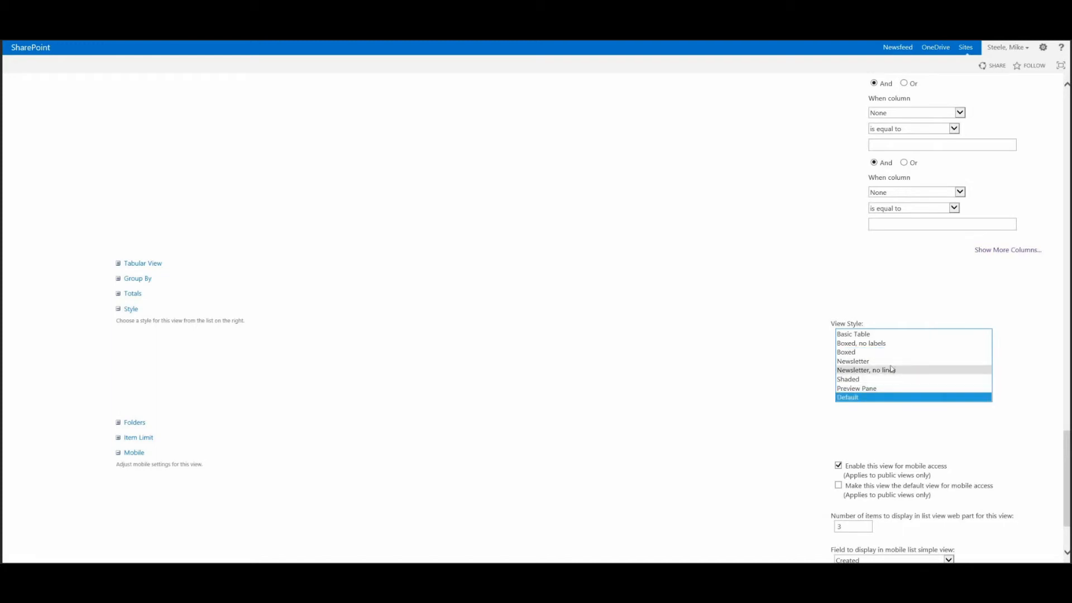
left_click(132, 309)
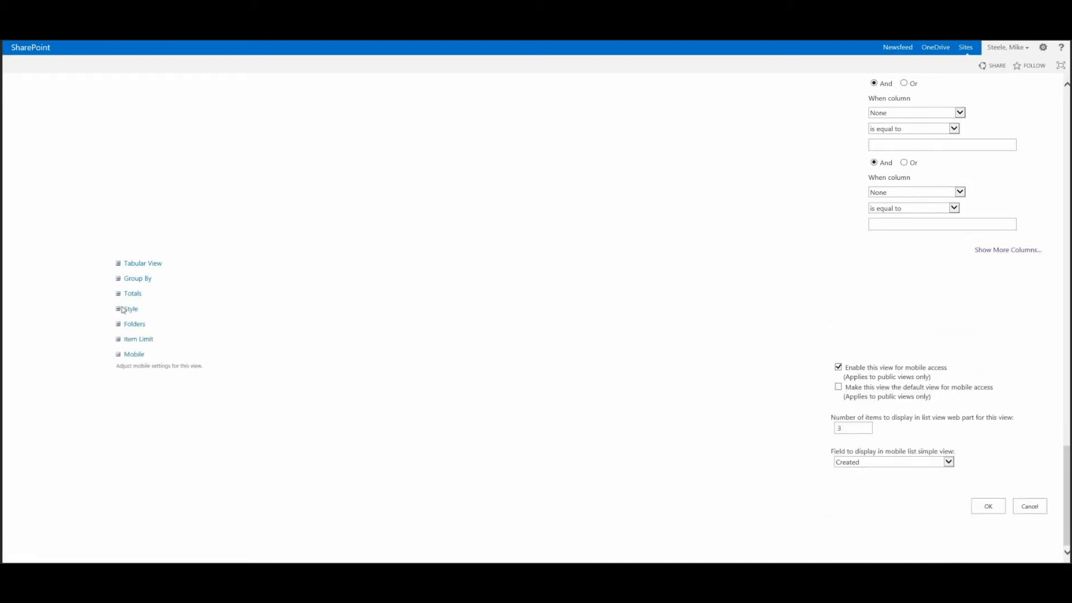
Set the Folders option to show all items without folders and collapse the section
left_click(122, 325)
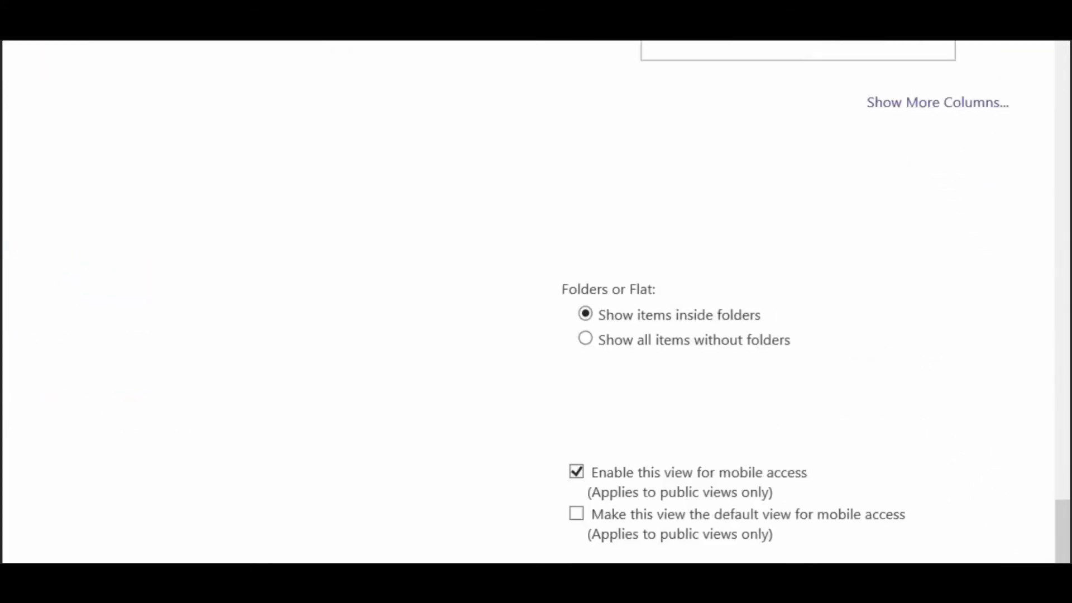
left_click(406, 323)
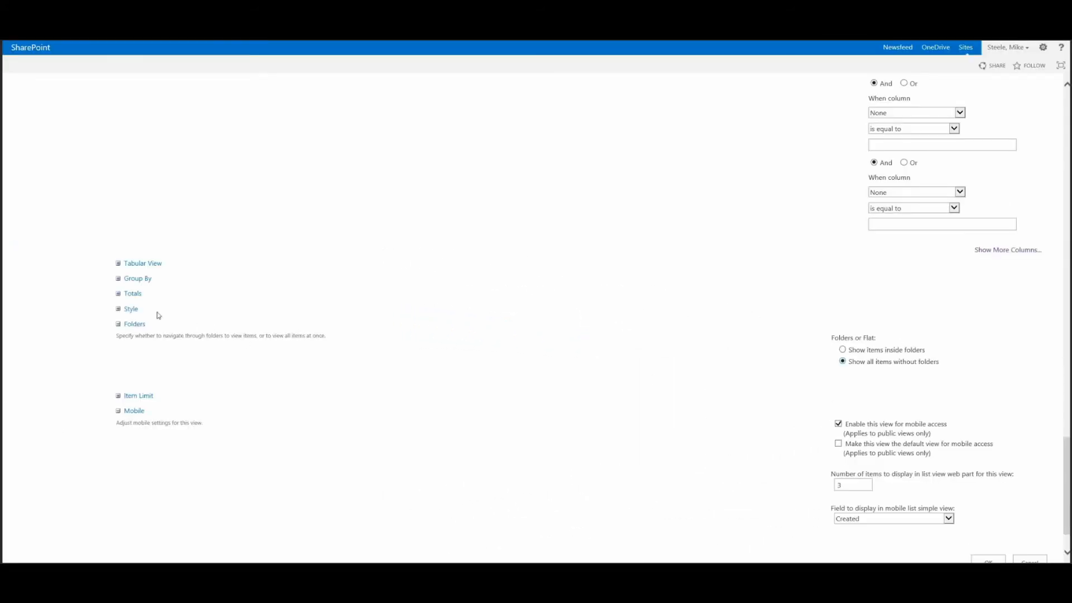
left_click(120, 324)
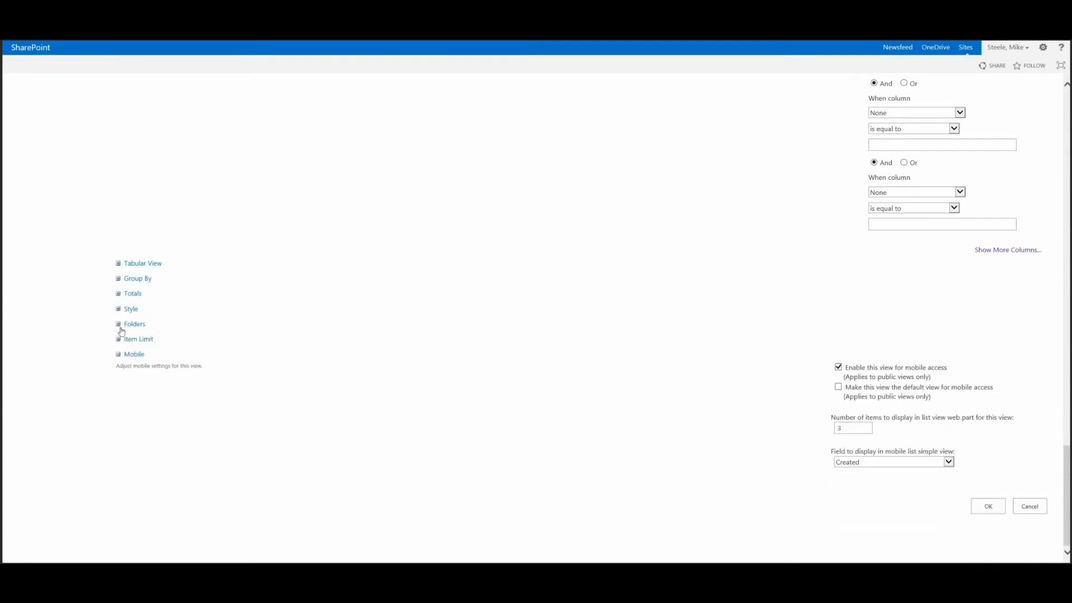
Set the number of items to display to 500 in the Item Limit settings and collapse the section
left_click(119, 340)
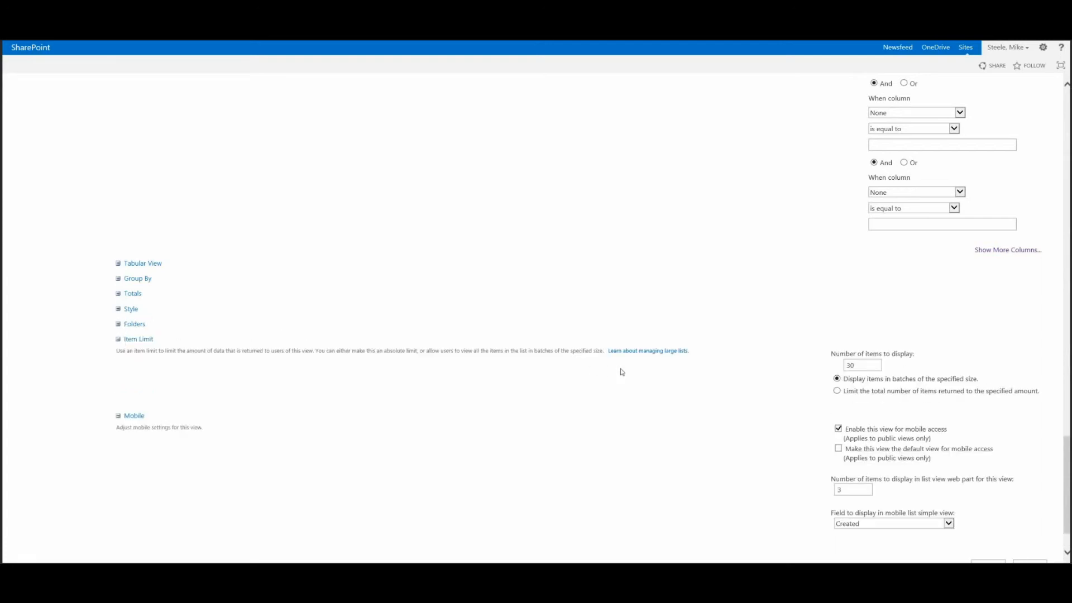
left_click_drag(866, 366, 835, 367)
left_click(857, 366)
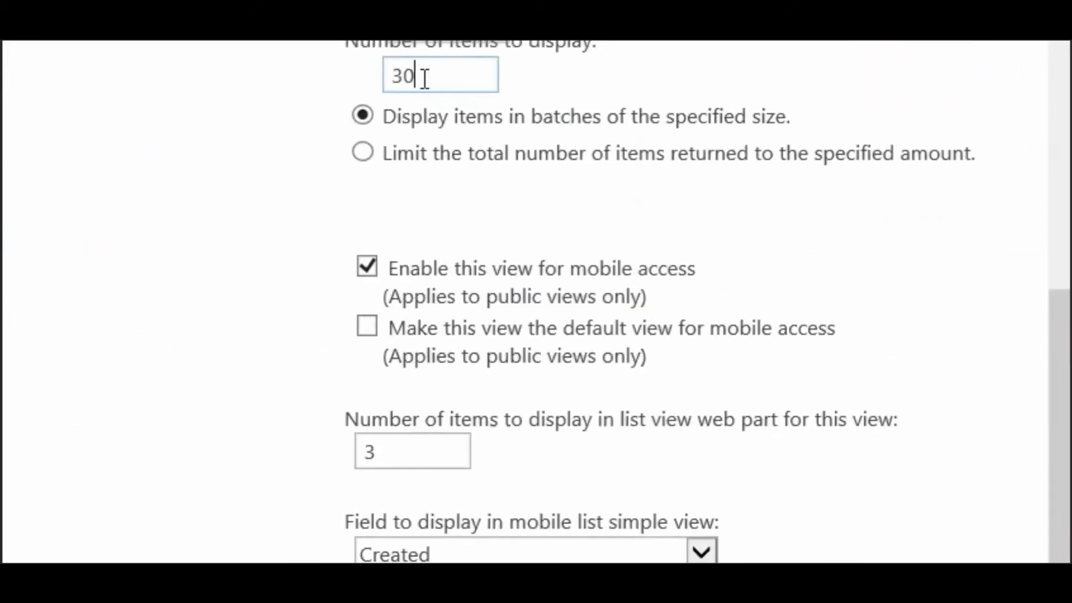
key("BackSpace")
key("BackSpace")
type("500")
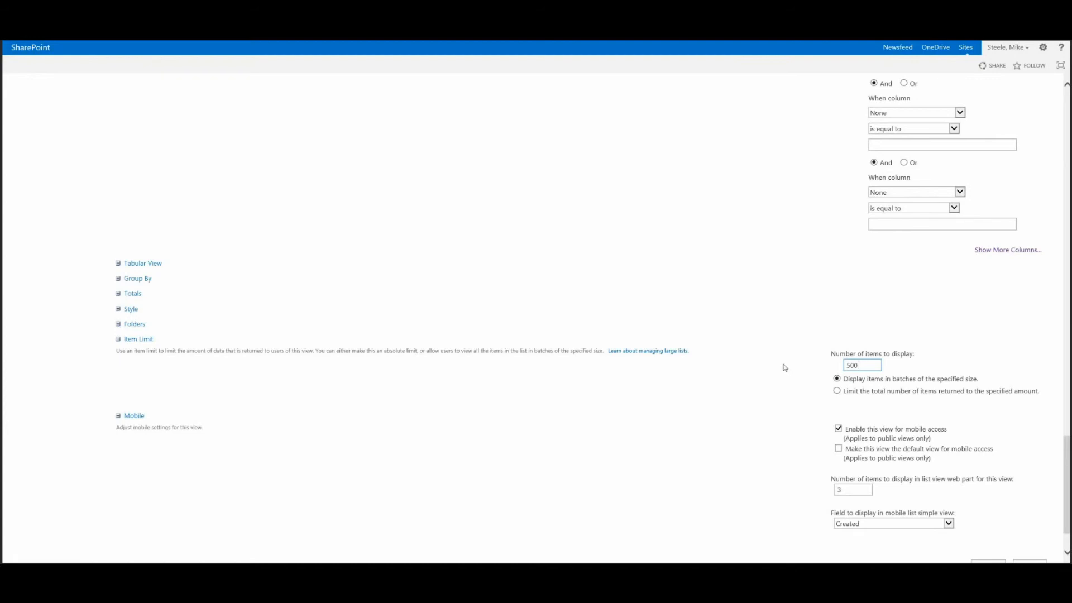
left_click(118, 339)
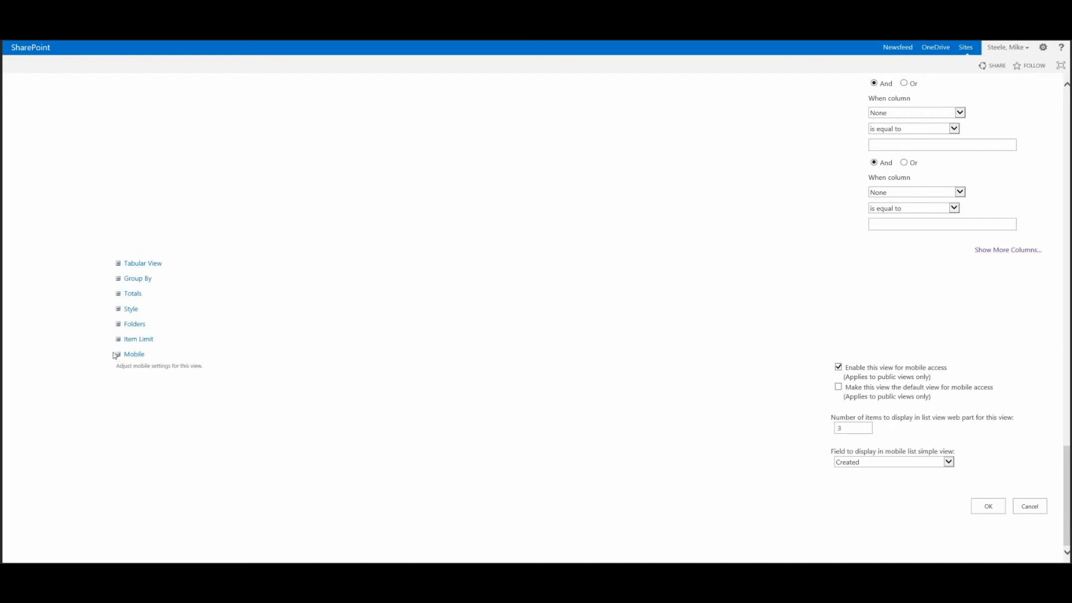
Collapse the Mobile settings and confirm the view settings
left_click_drag(117, 357, 151, 357)
left_click(989, 445)
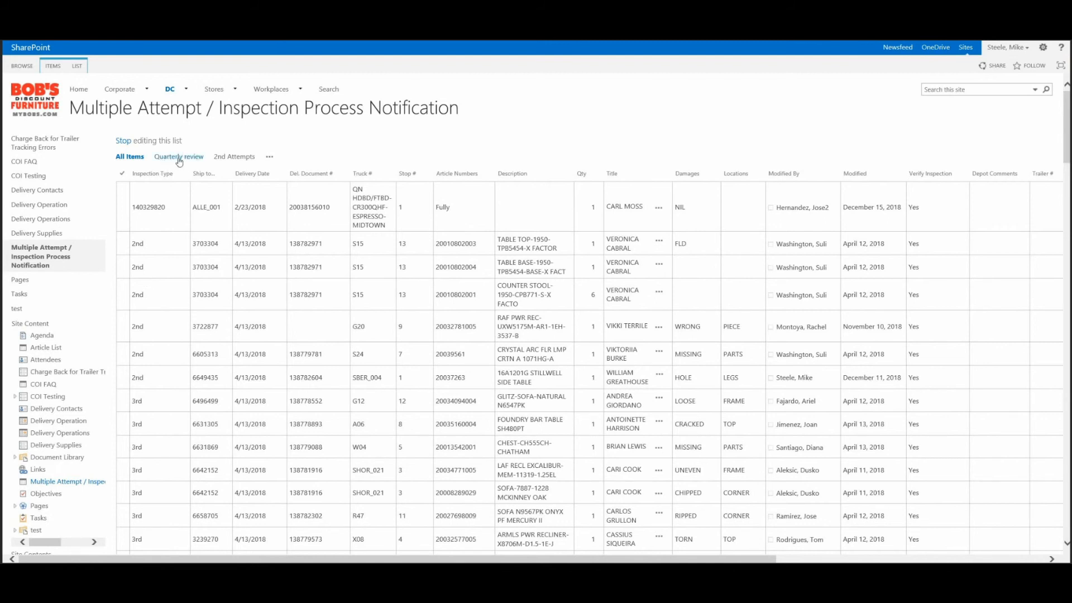
Look through the additional views available for the Multiple Attempt / Inspection Process Notification list
left_click(268, 158)
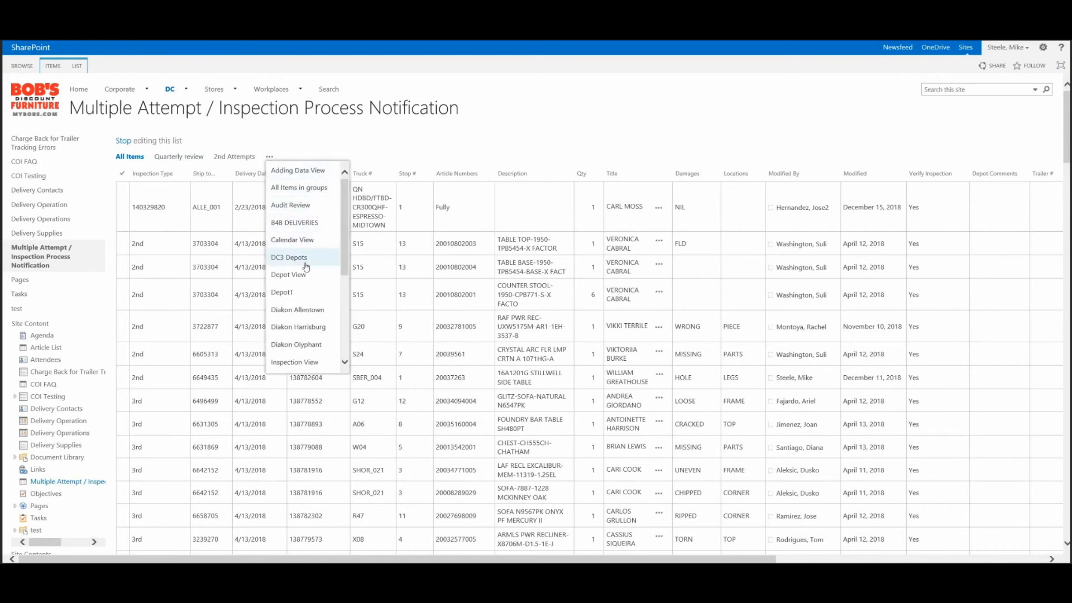
scroll(306, 259, "down", 3)
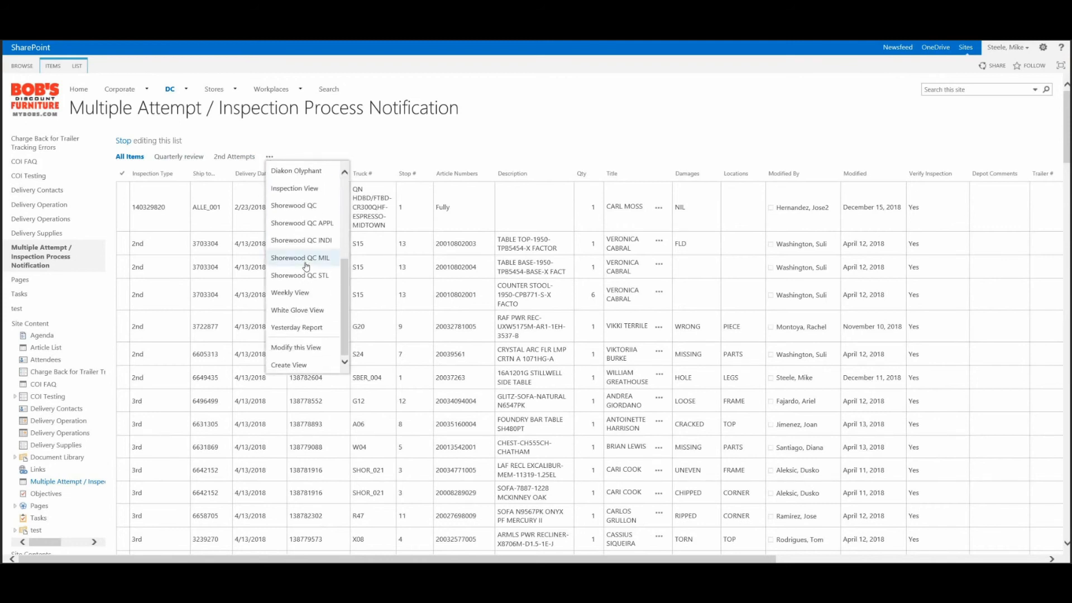
scroll(306, 267, "up", 5)
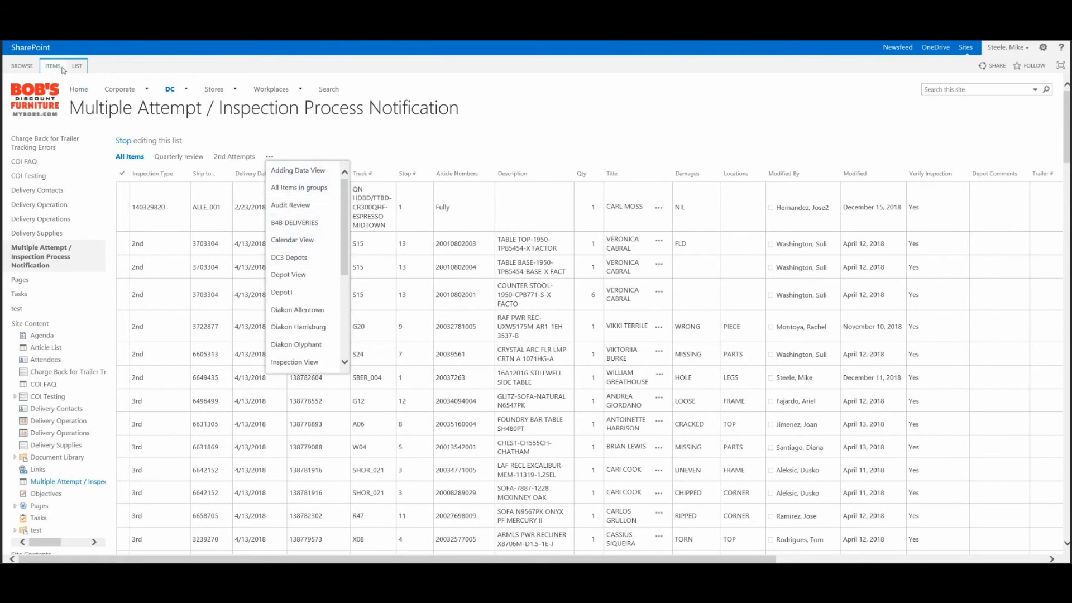
Switch the current view of the Multiple Attempt / Inspection Process Notification list to the personal Quarterly review view
left_click(78, 67)
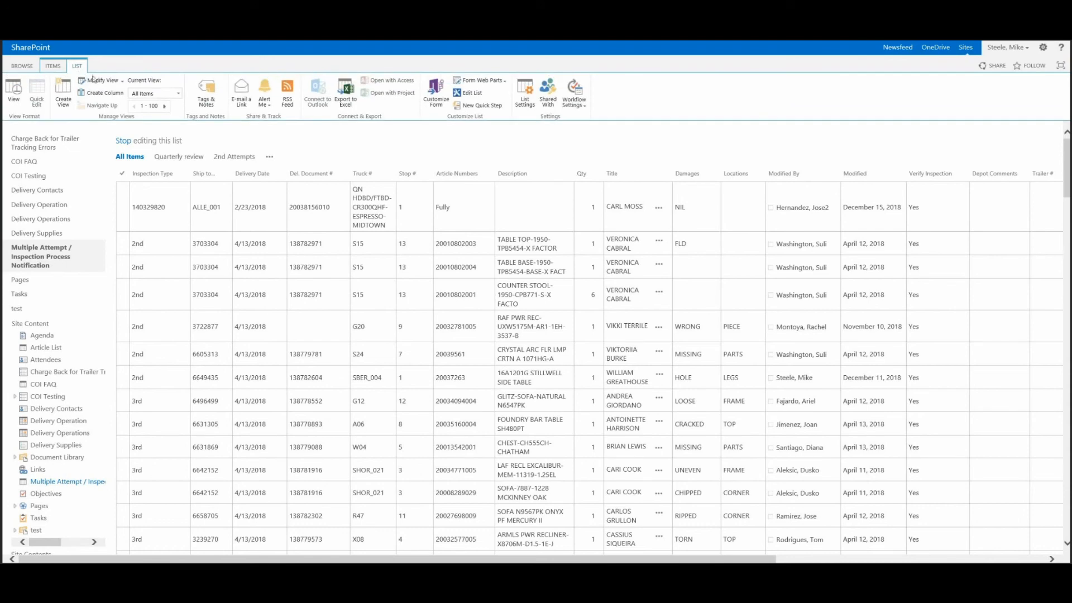
left_click(168, 95)
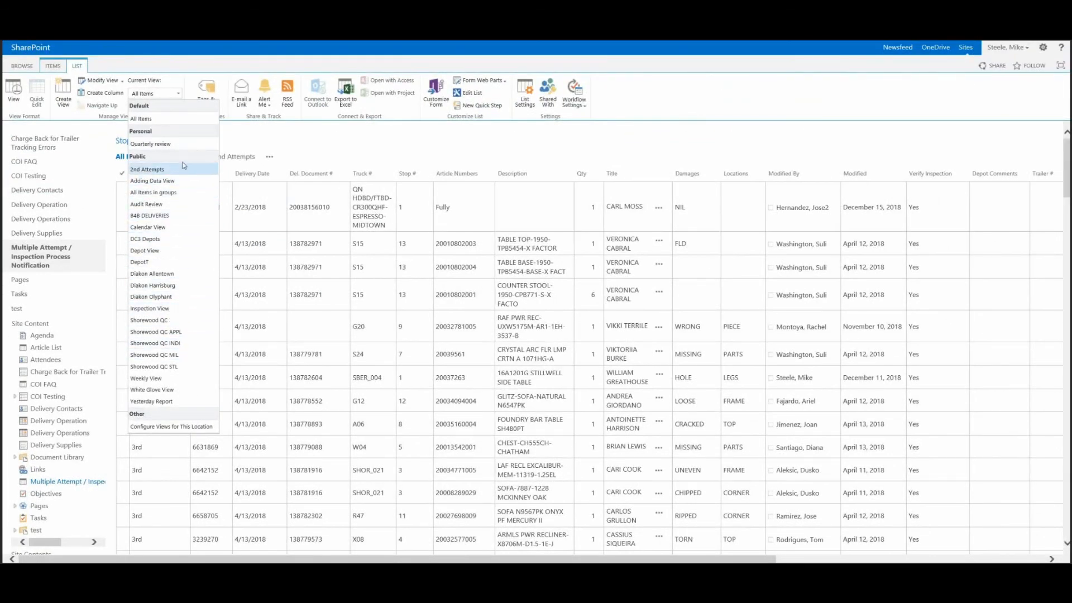
left_click(183, 143)
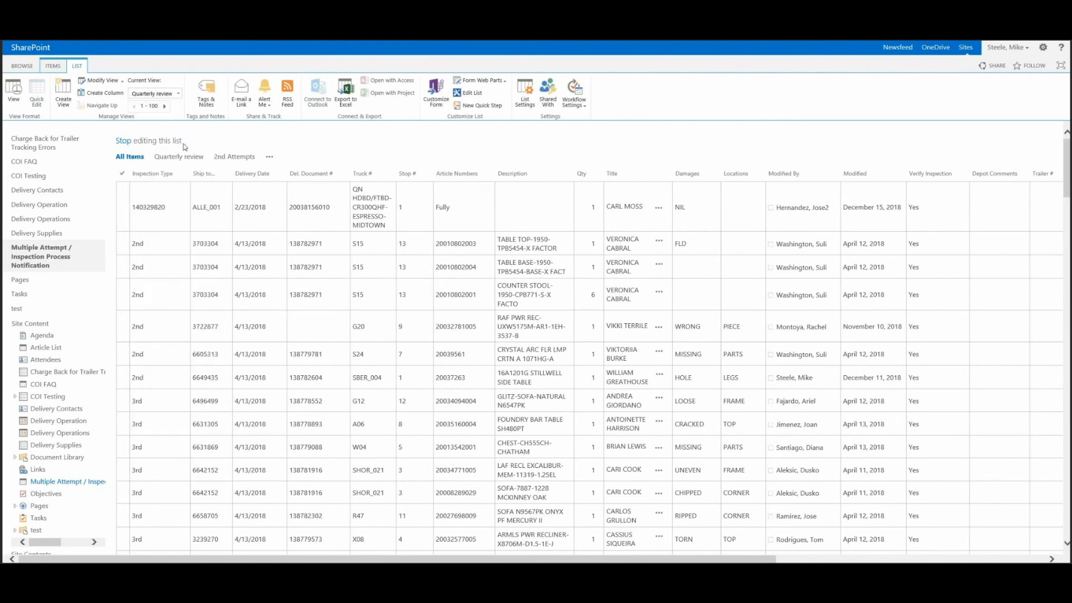